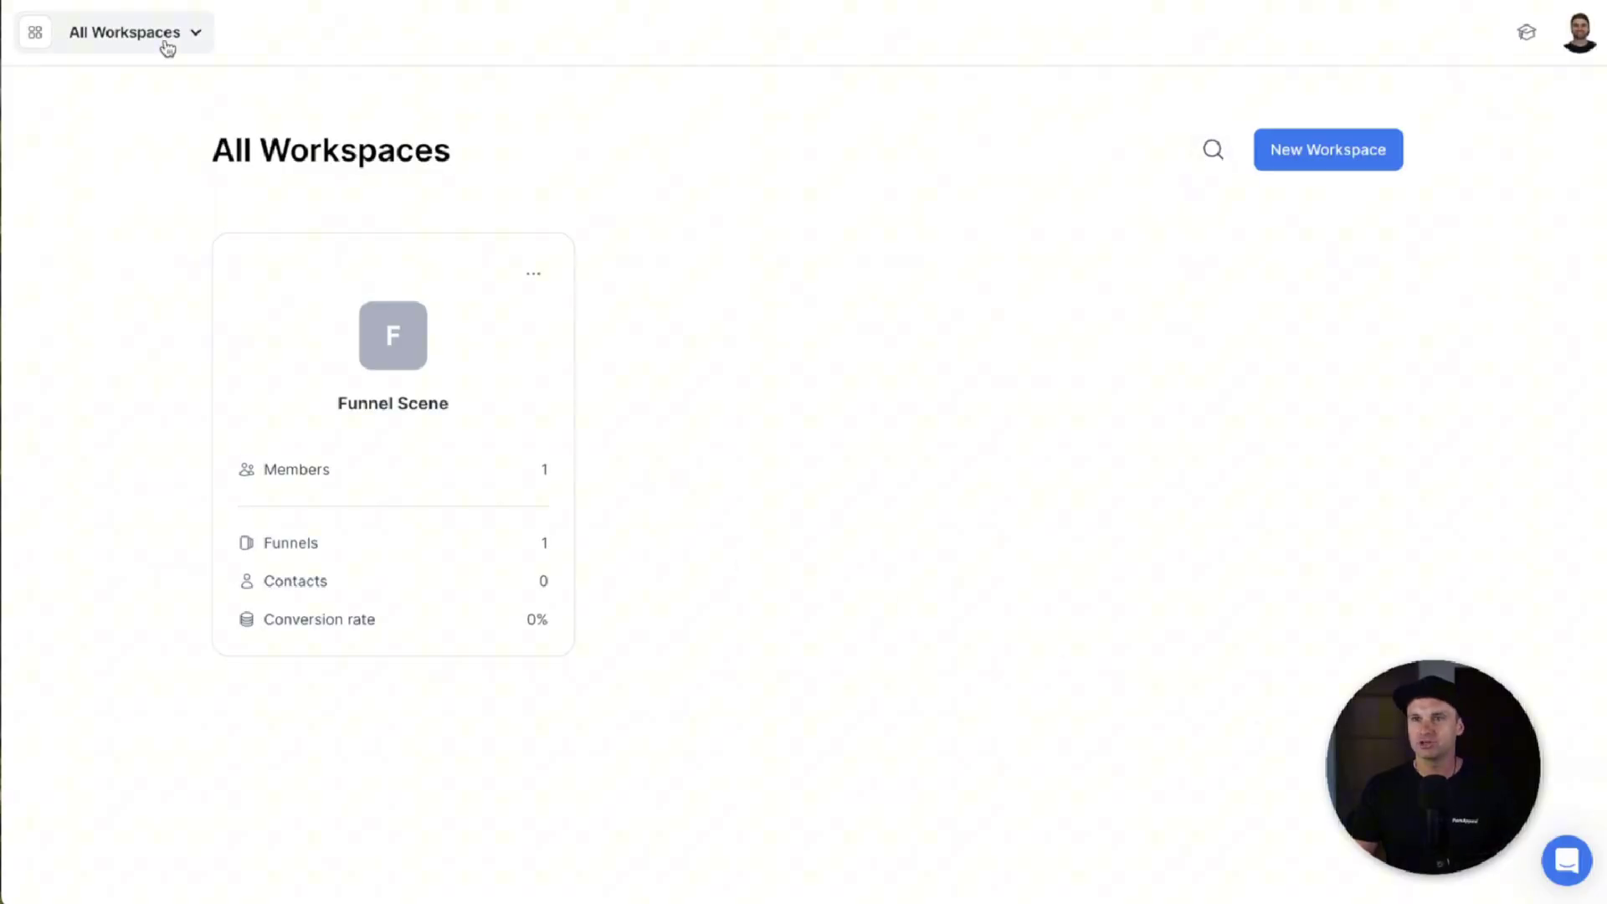
Open the Funnel Scene workspace and read the Live Onboarding offer.
{"action": "left_click", "coordinate": [420, 510]}
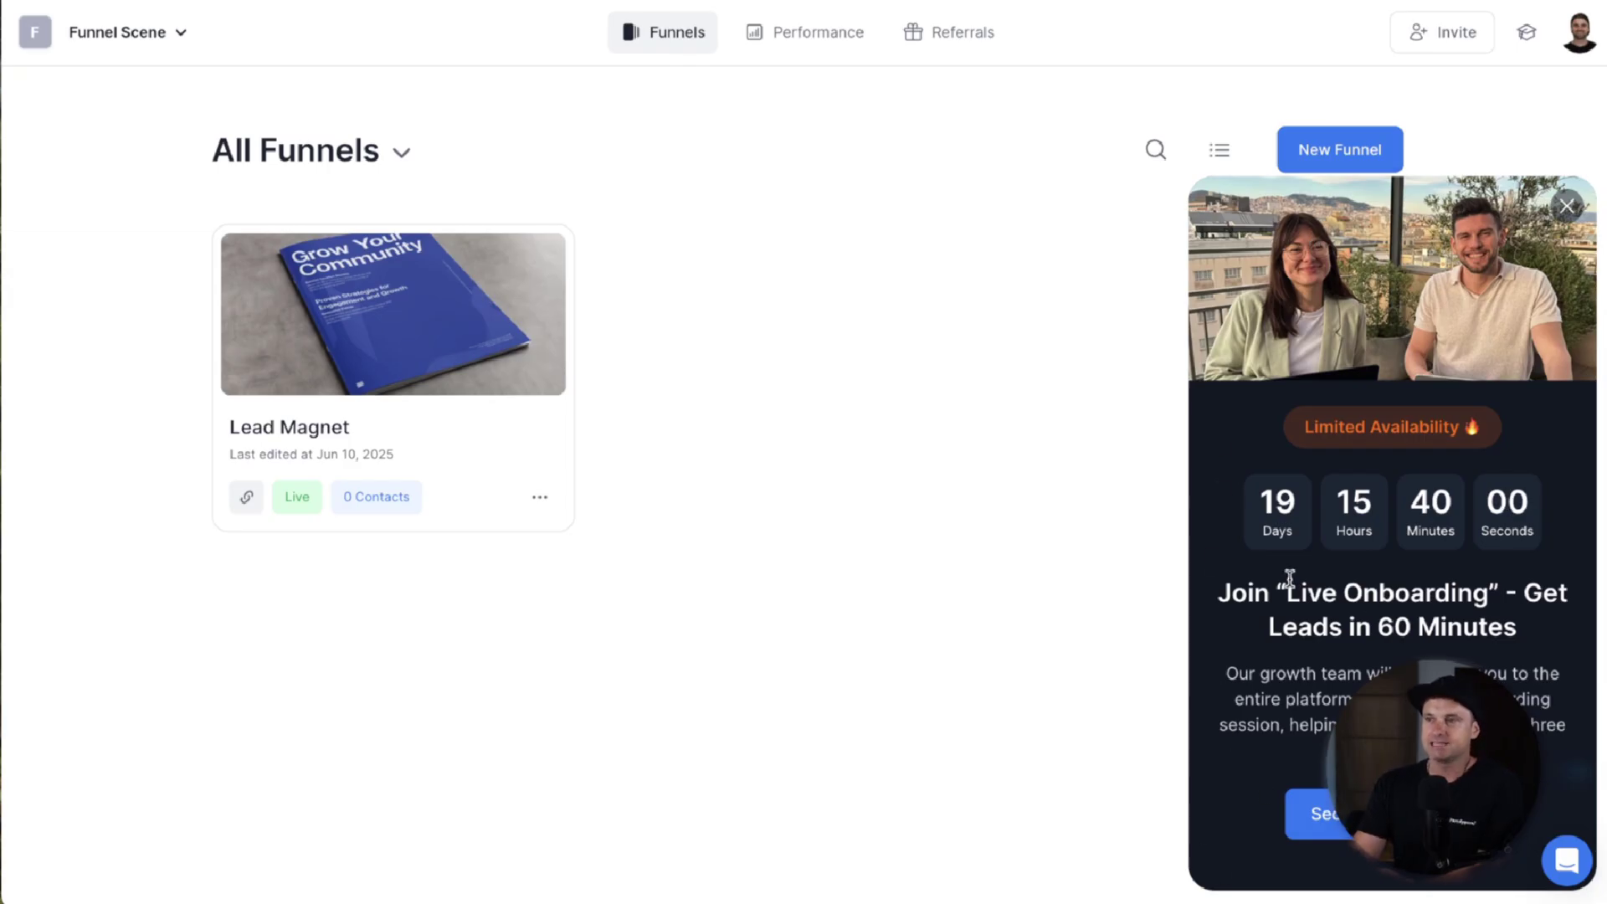
{"action": "left_click_drag", "start_coordinate": [1279, 592], "coordinate": [1529, 619]}
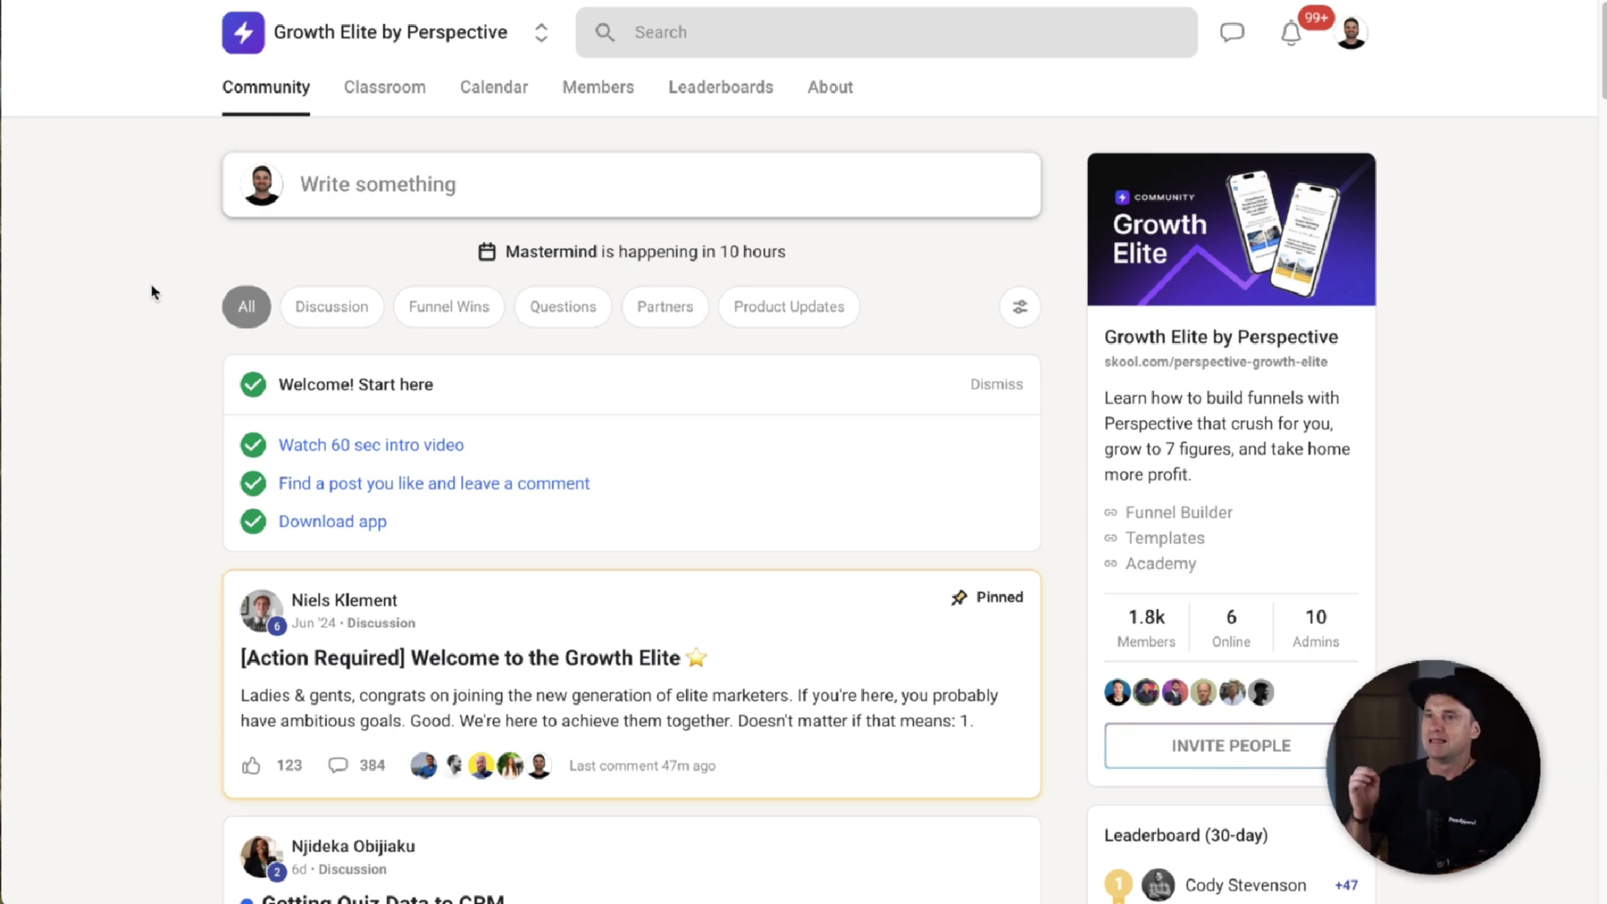
Look at the Classroom courses of the Growth Elite by Perspective community on Skool, and return to its Community feed.
{"action": "left_click", "coordinate": [379, 122]}
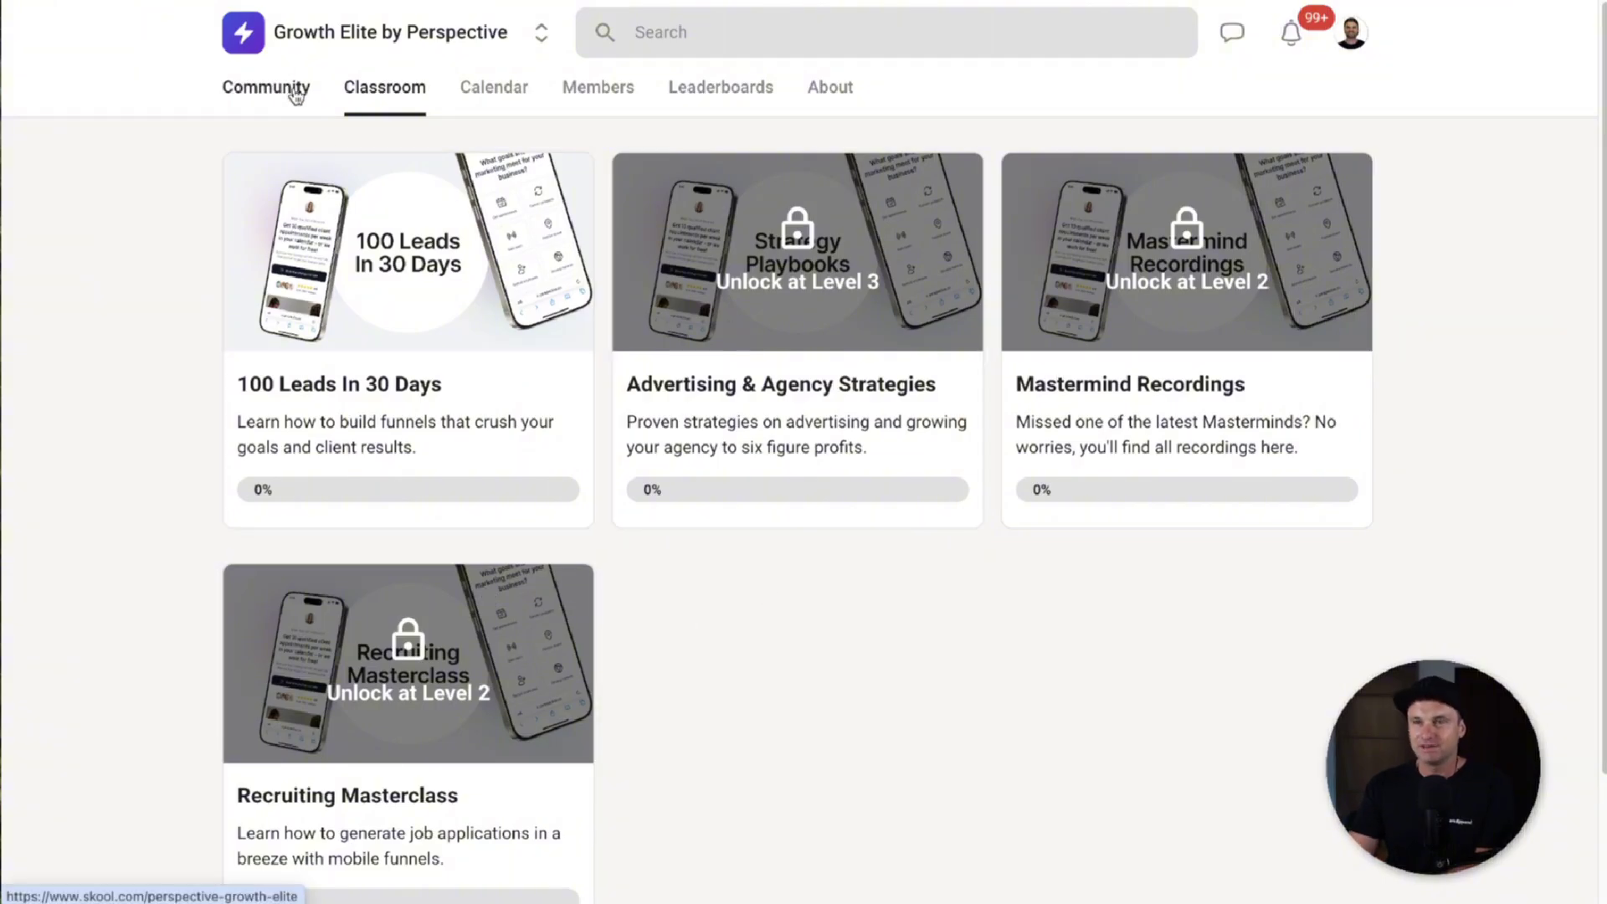
{"action": "left_click", "coordinate": [304, 116]}
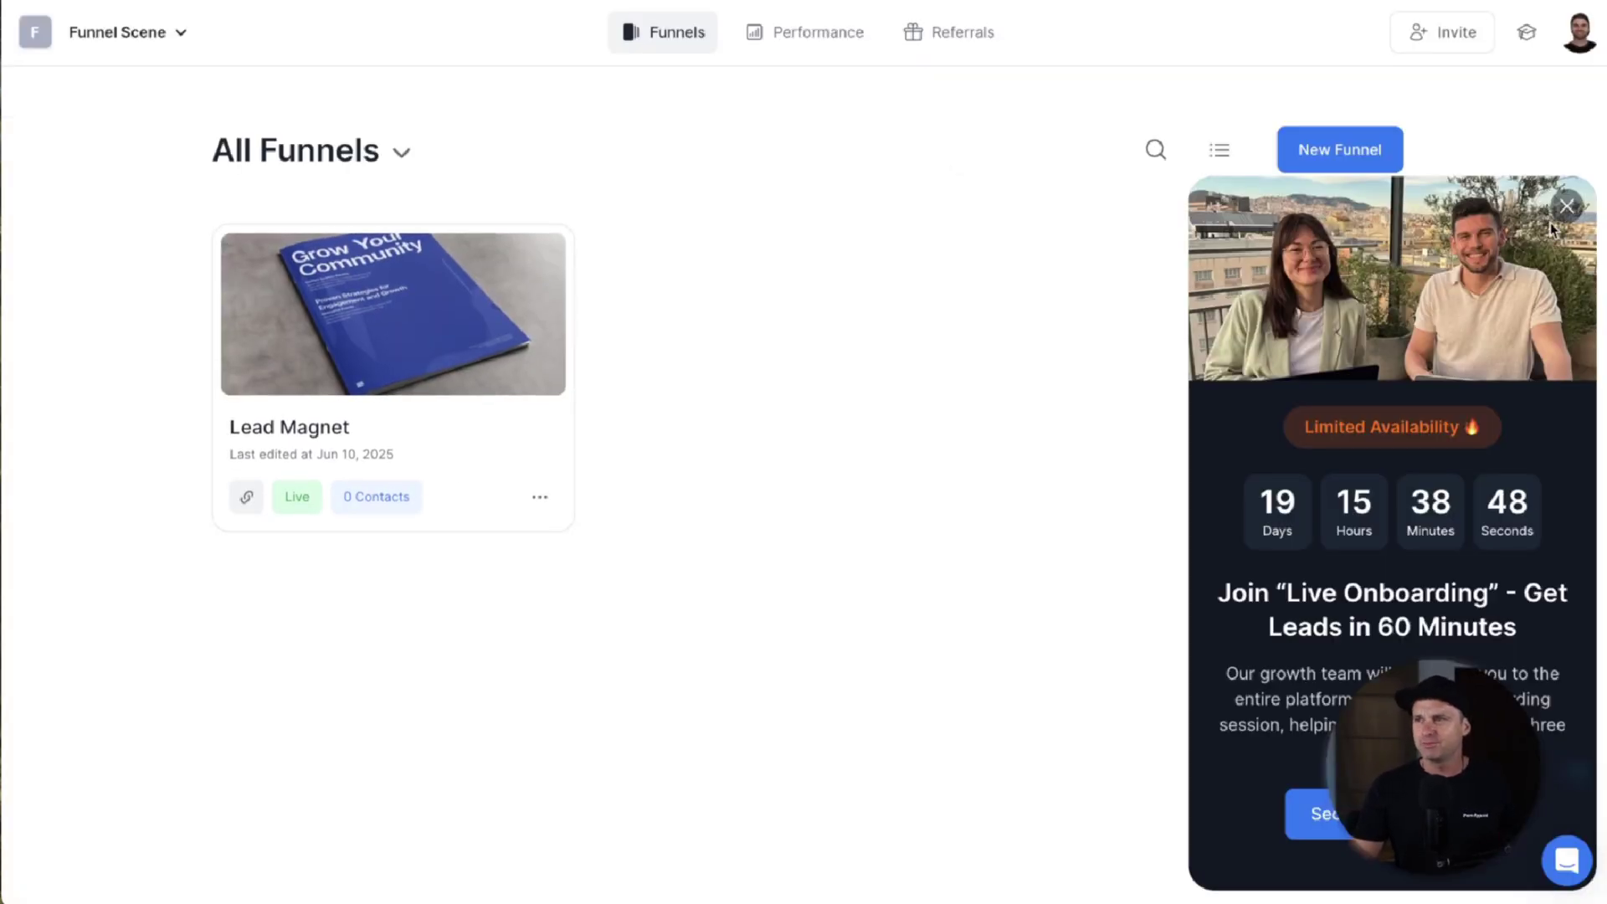
Back in the Funnel Scene workspace, dismiss the Live Onboarding offer and start a new funnel, browsing the available templates.
{"action": "left_click", "coordinate": [1566, 206]}
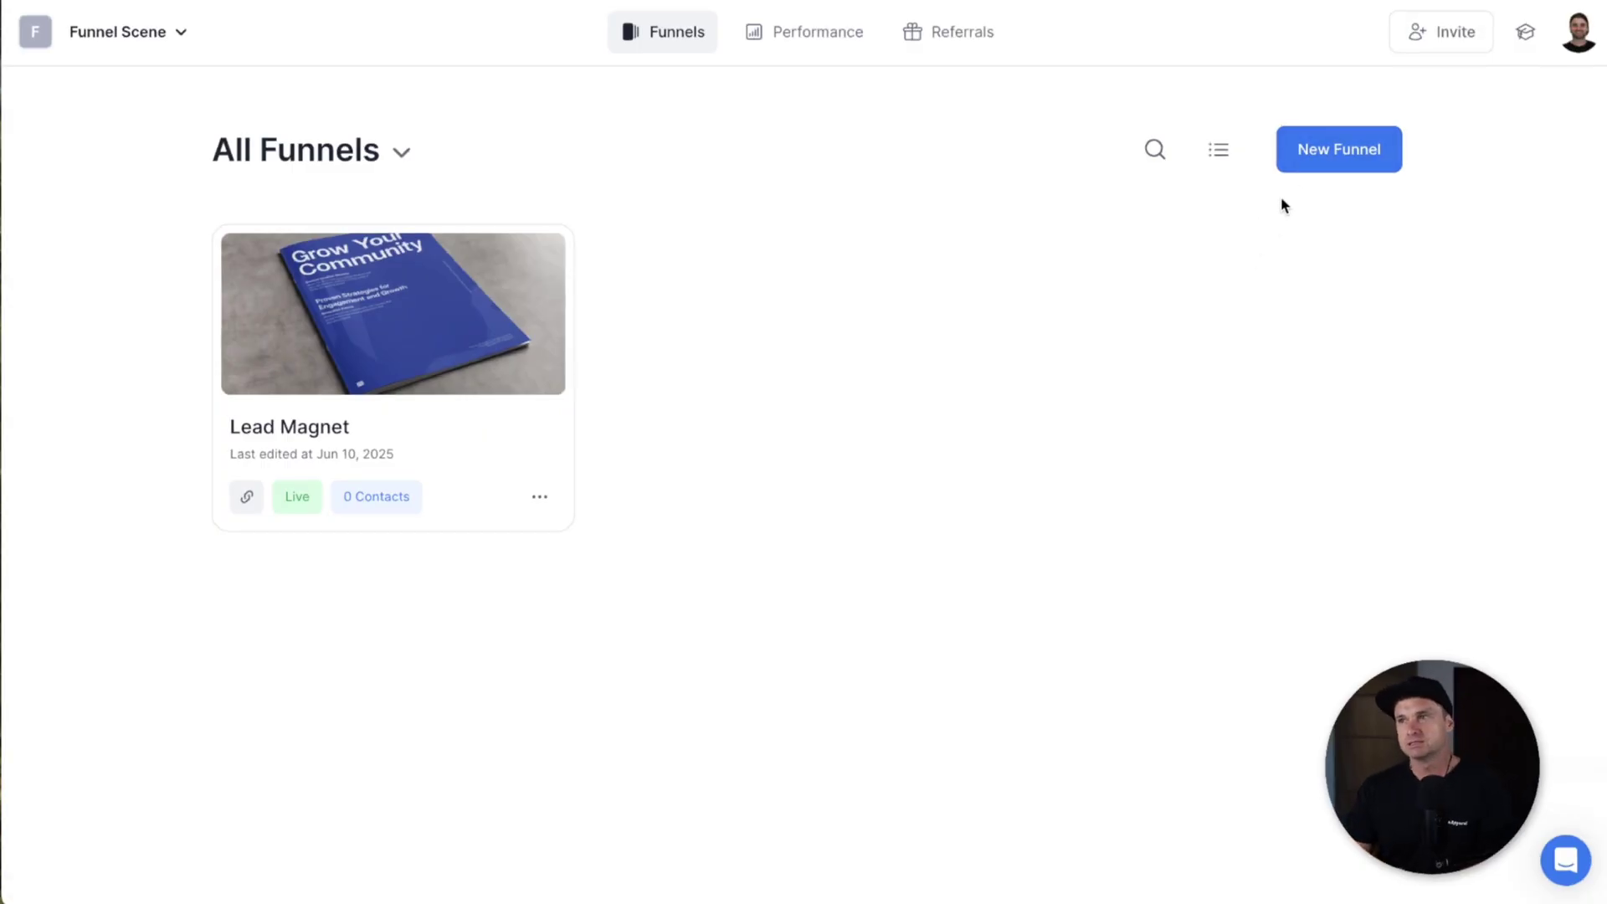
{"action": "left_click", "coordinate": [1325, 159]}
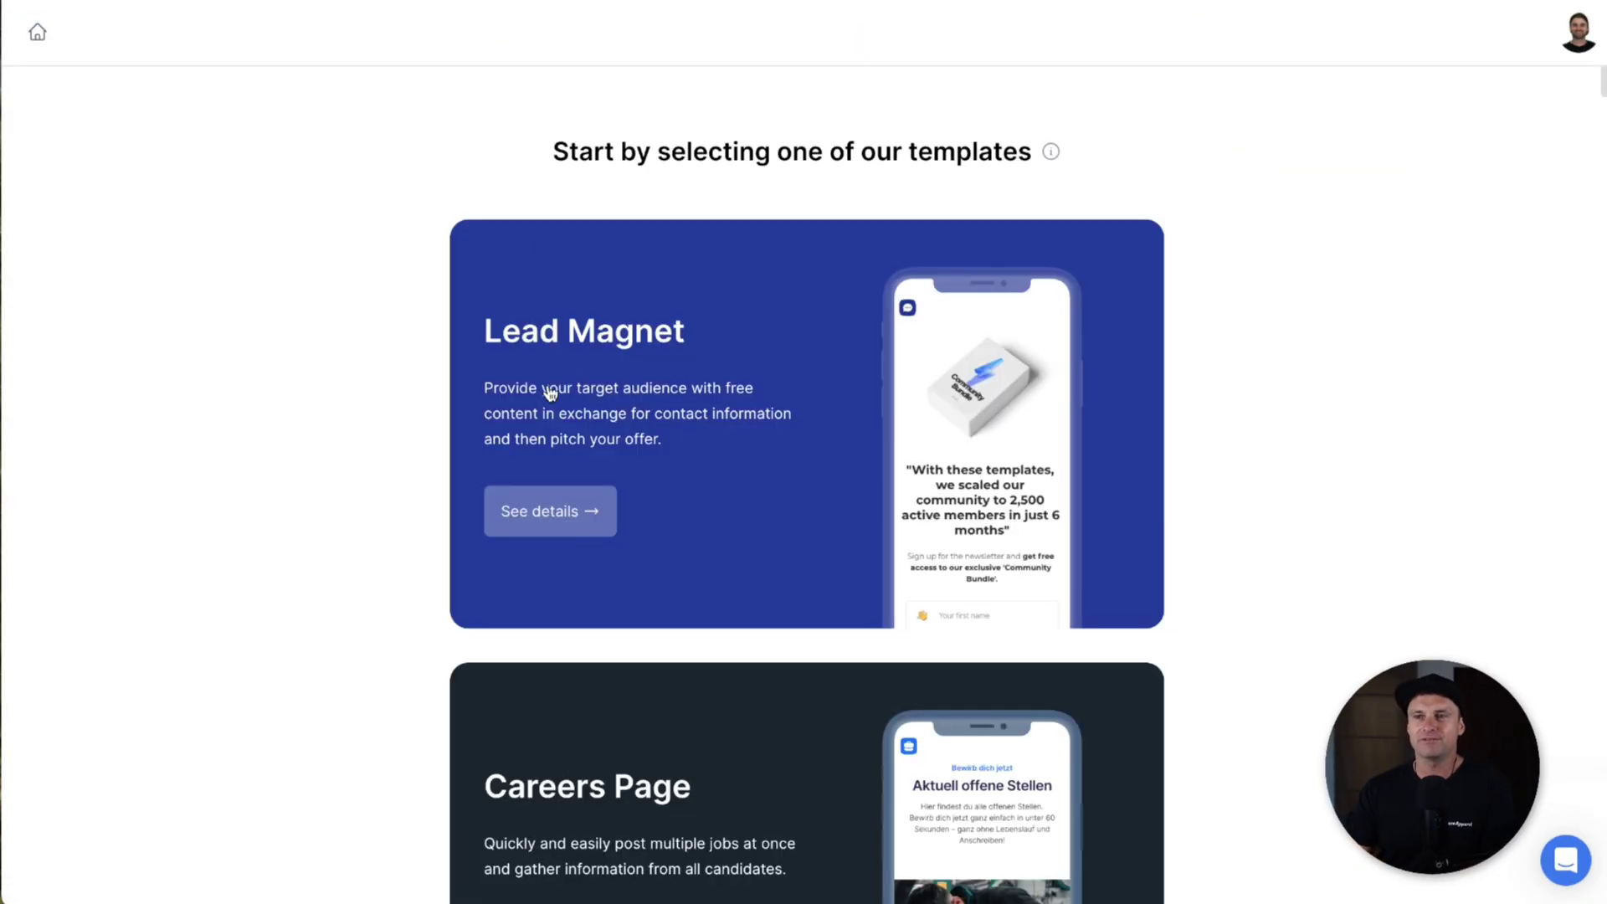
{"action": "scroll", "coordinate": [550, 393], "scroll_direction": "down", "scroll_amount": 3}
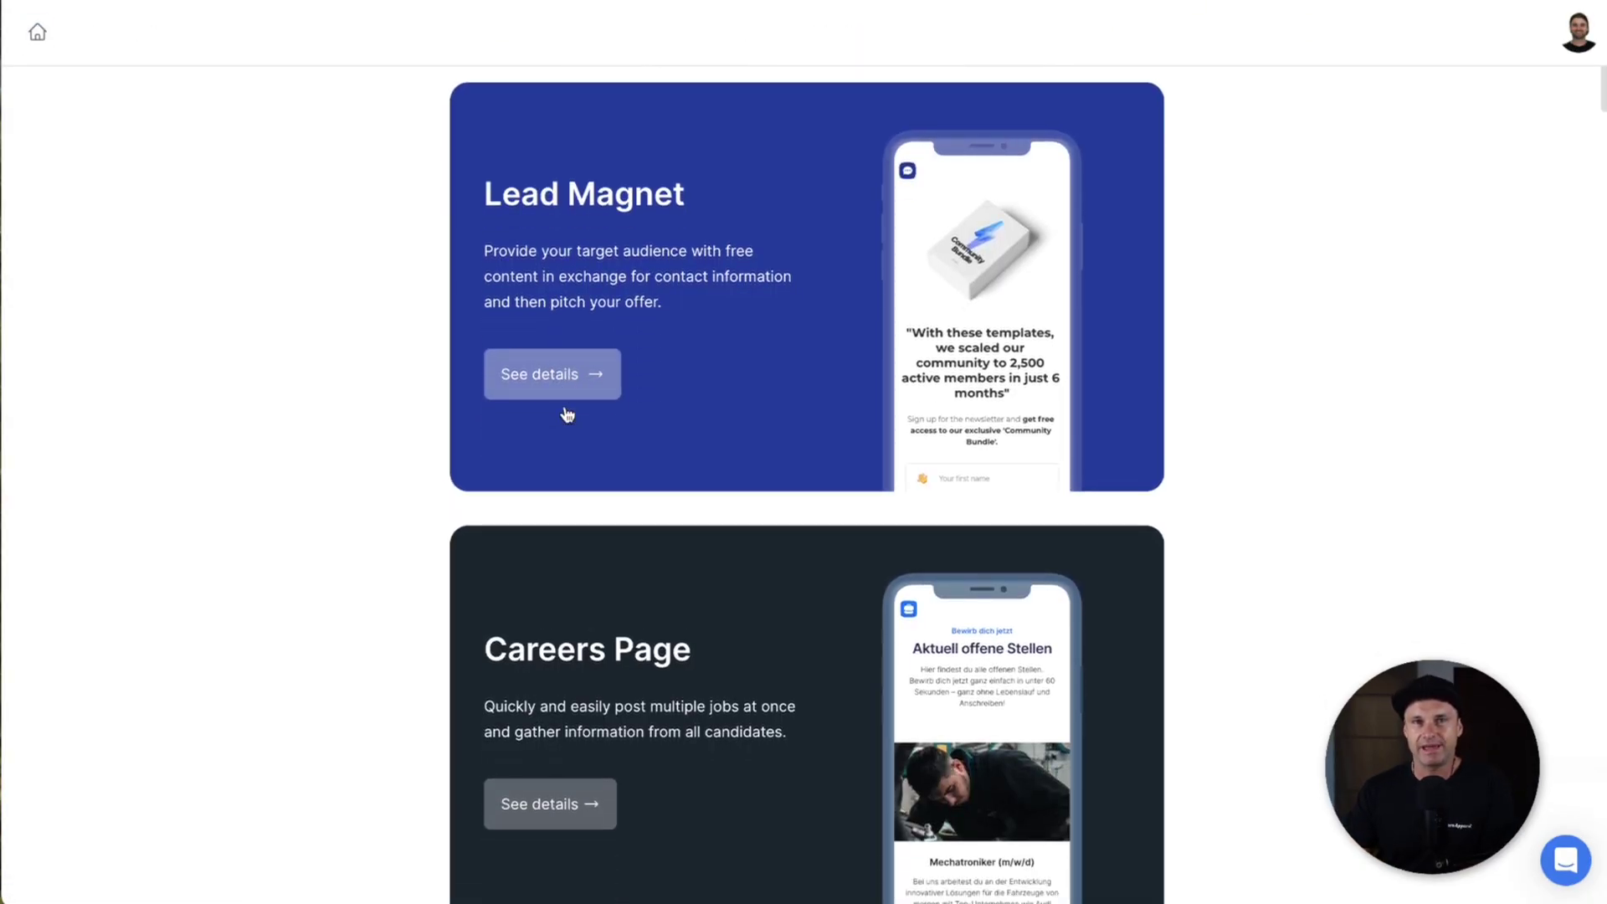
{"action": "scroll", "coordinate": [568, 412], "scroll_direction": "down", "scroll_amount": 10}
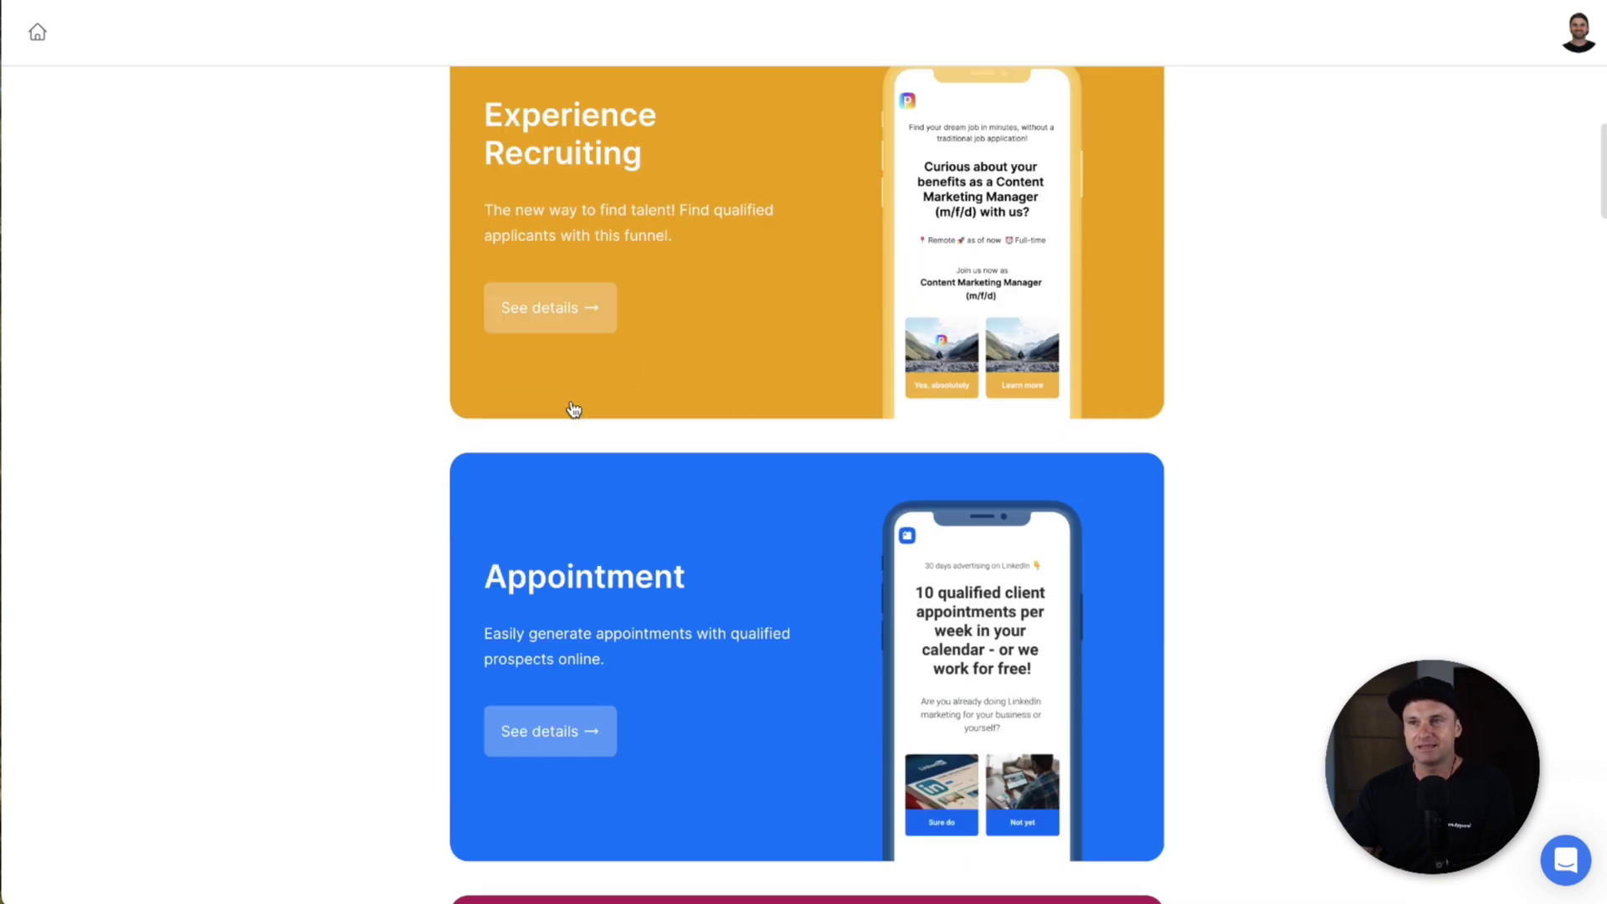
{"action": "scroll", "coordinate": [572, 409], "scroll_direction": "down", "scroll_amount": 12}
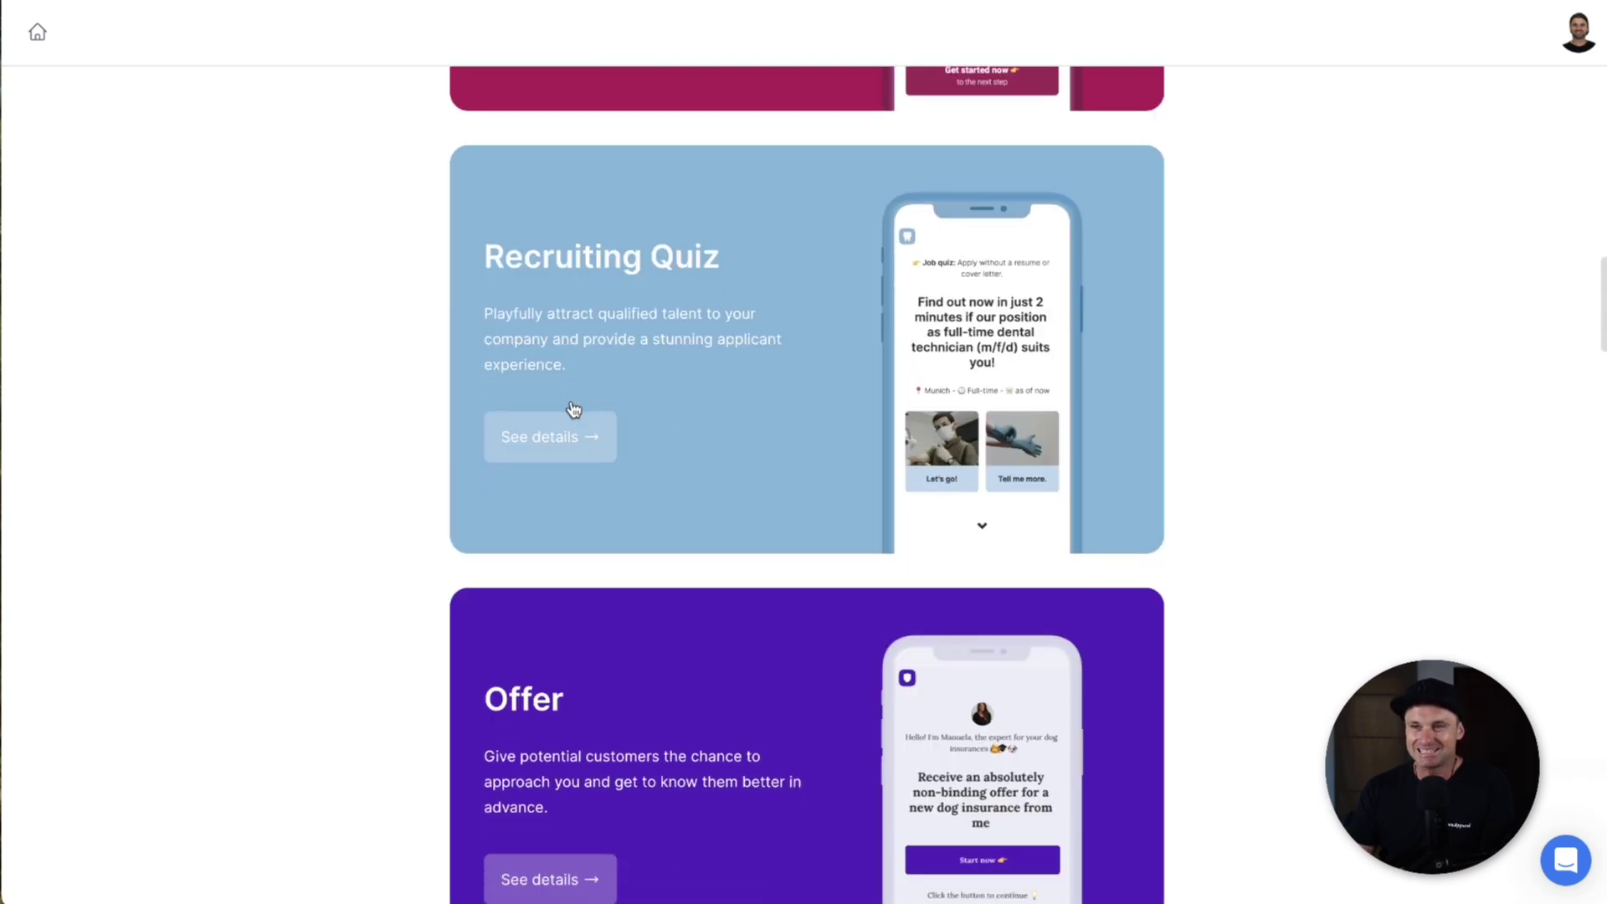
{"action": "scroll", "coordinate": [573, 408], "scroll_direction": "down", "scroll_amount": 7}
{"action": "scroll", "coordinate": [571, 406], "scroll_direction": "up", "scroll_amount": 20}
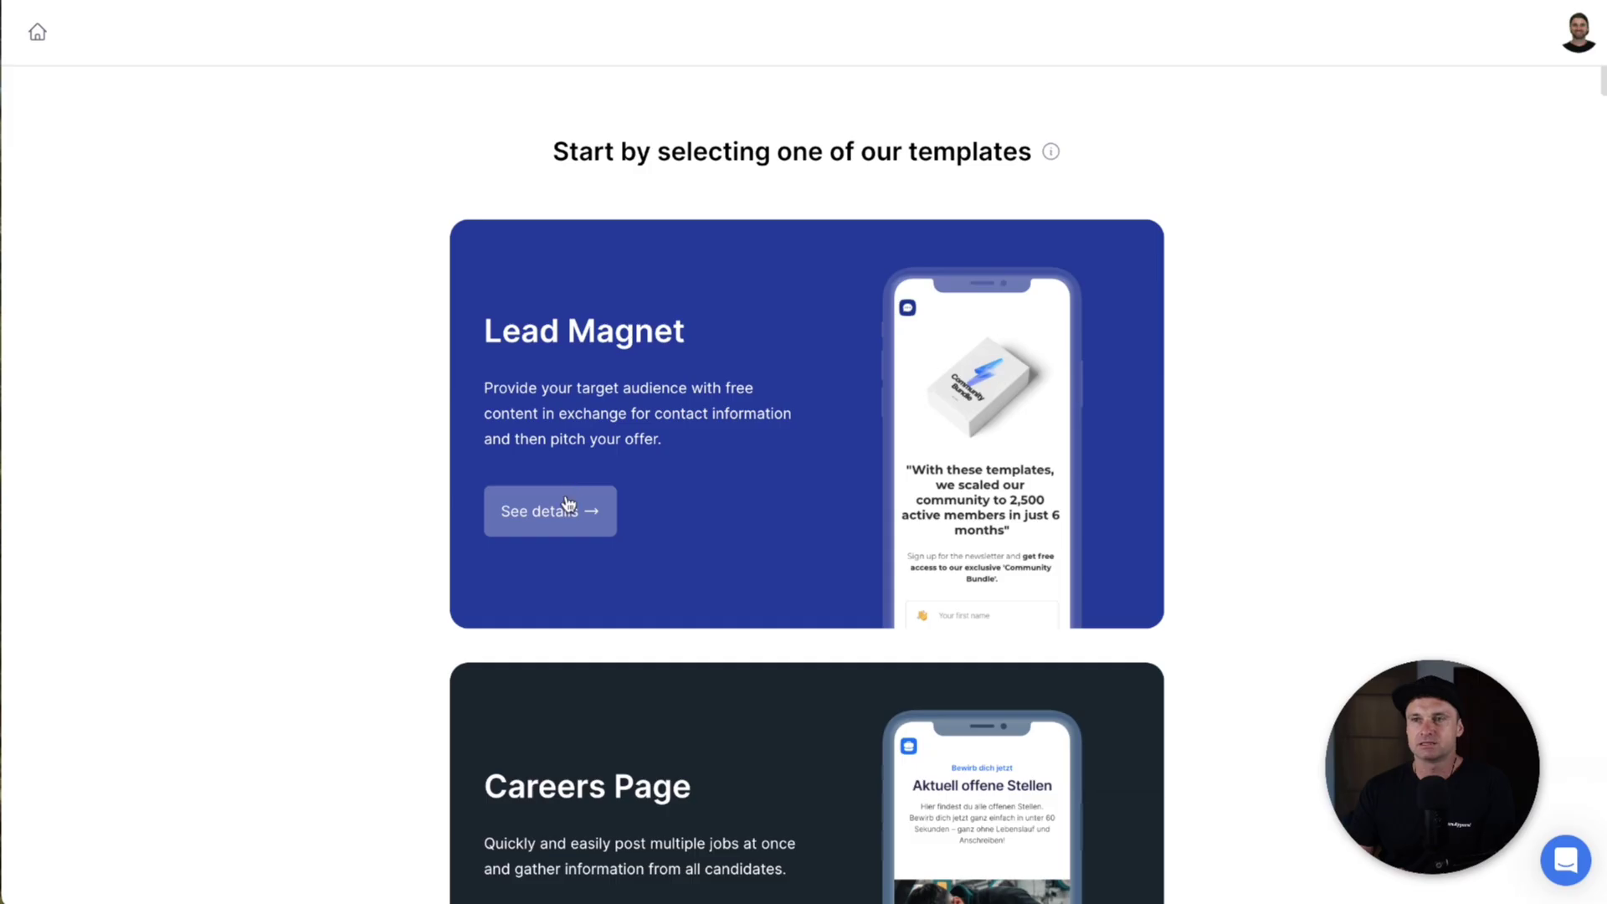
Preview the pages of the Lead Magnet template and create the funnel from it.
{"action": "left_click", "coordinate": [568, 503]}
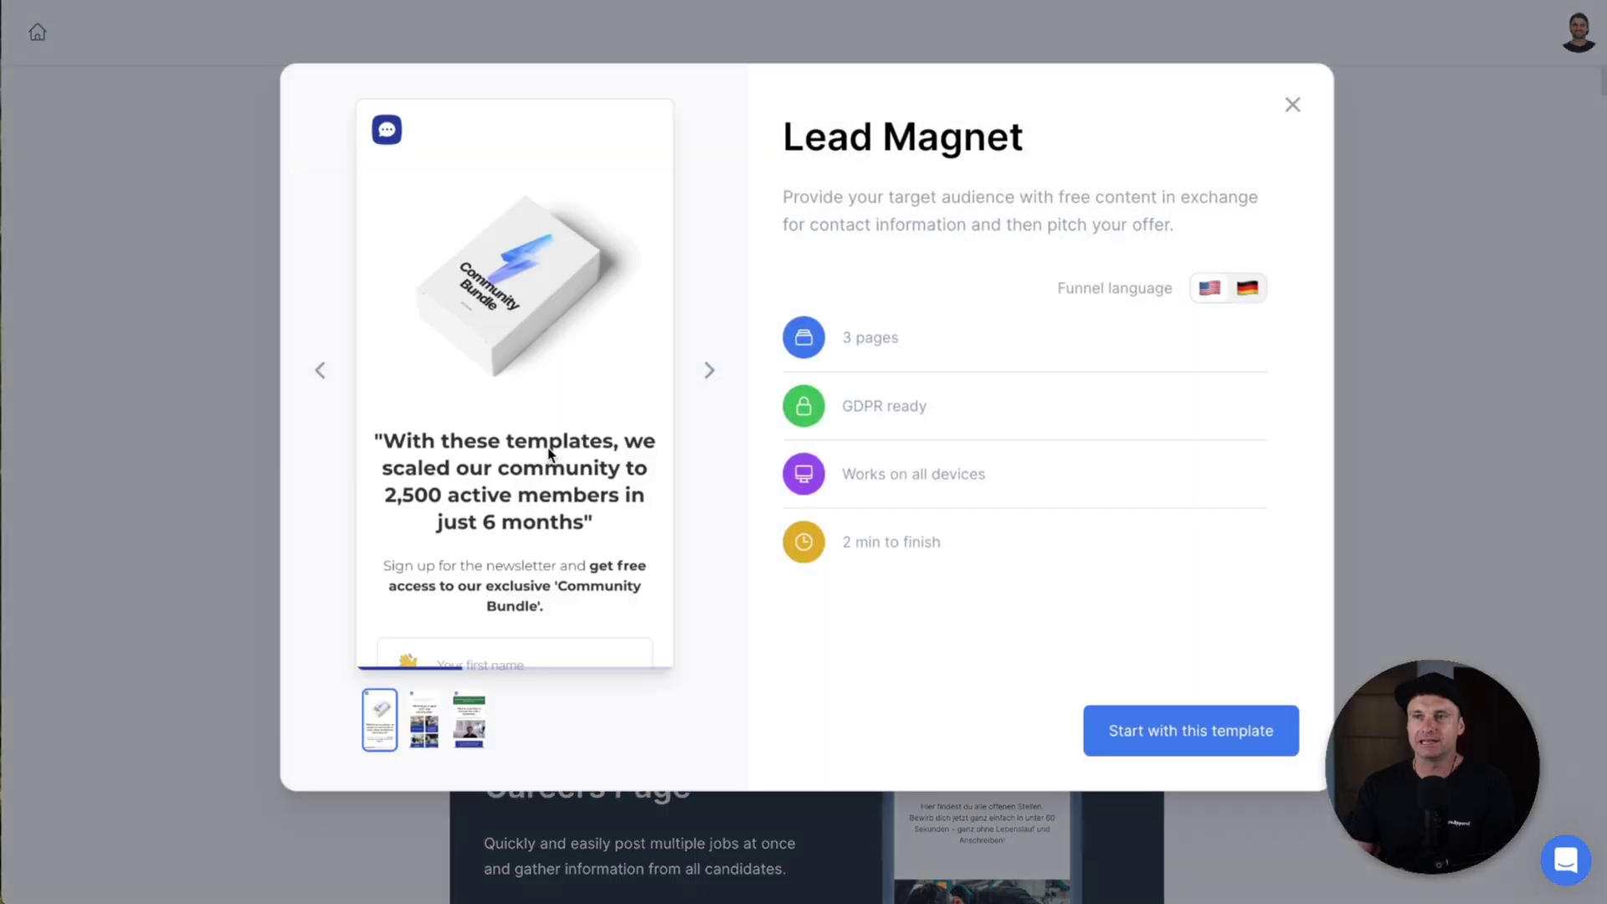
{"action": "double_click", "coordinate": [709, 371]}
{"action": "left_click", "coordinate": [1285, 737]}
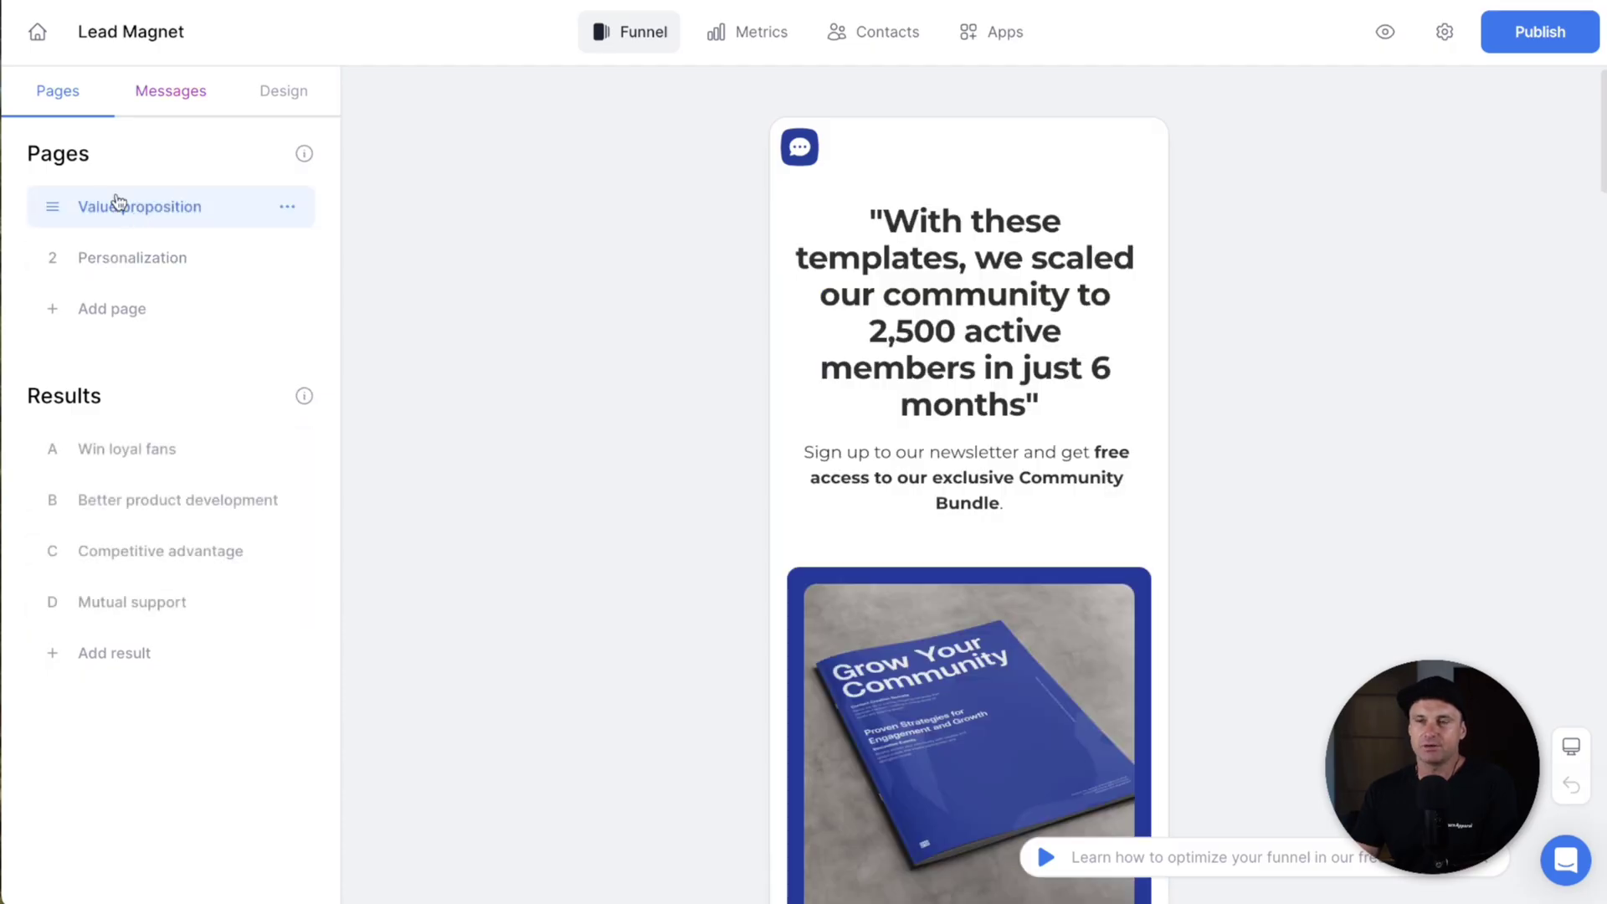
Review the Value proposition page down to its company logos and the bundle section, and open the Personalization page.
{"action": "scroll", "coordinate": [935, 463], "scroll_direction": "down", "scroll_amount": 8}
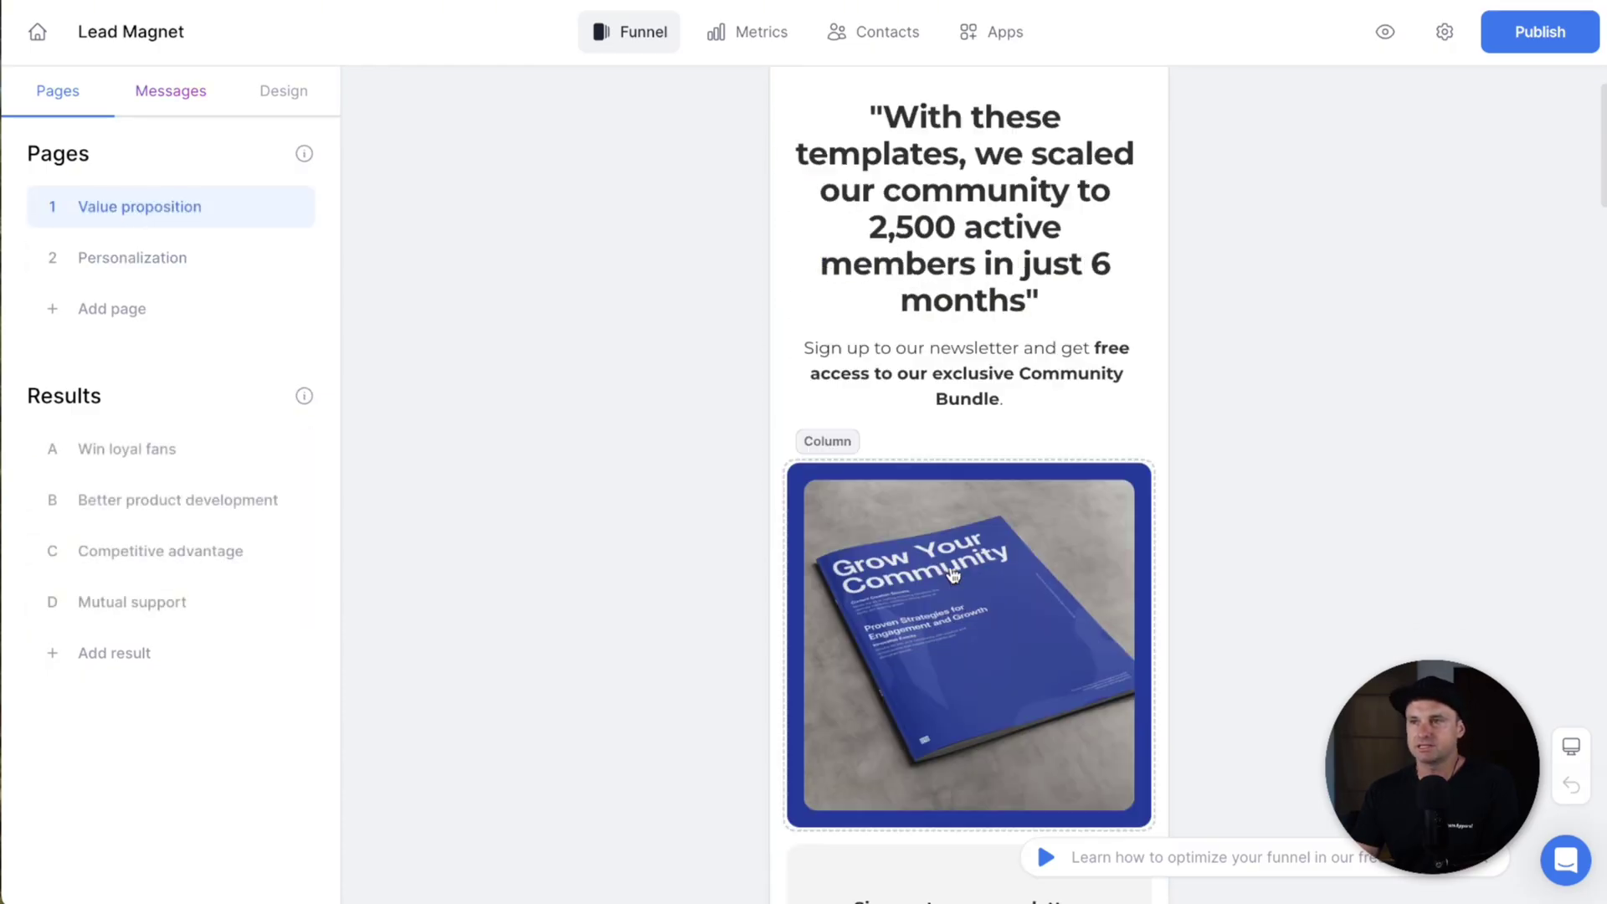
{"action": "scroll", "coordinate": [935, 463], "scroll_direction": "down", "scroll_amount": 6}
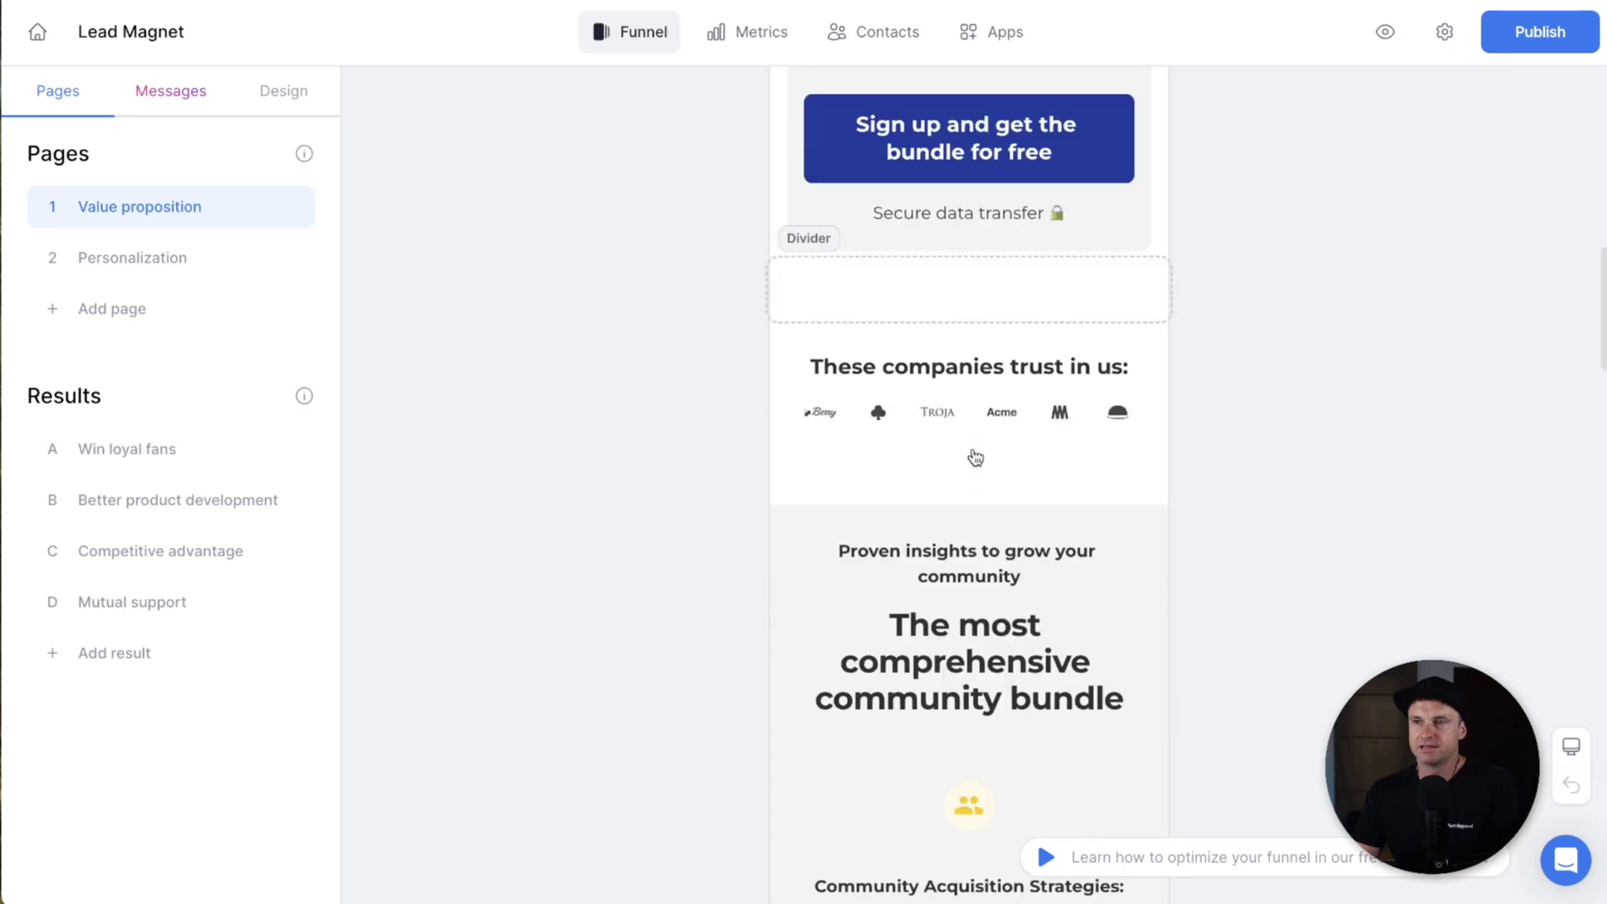
{"action": "scroll", "coordinate": [972, 460], "scroll_direction": "up", "scroll_amount": 15}
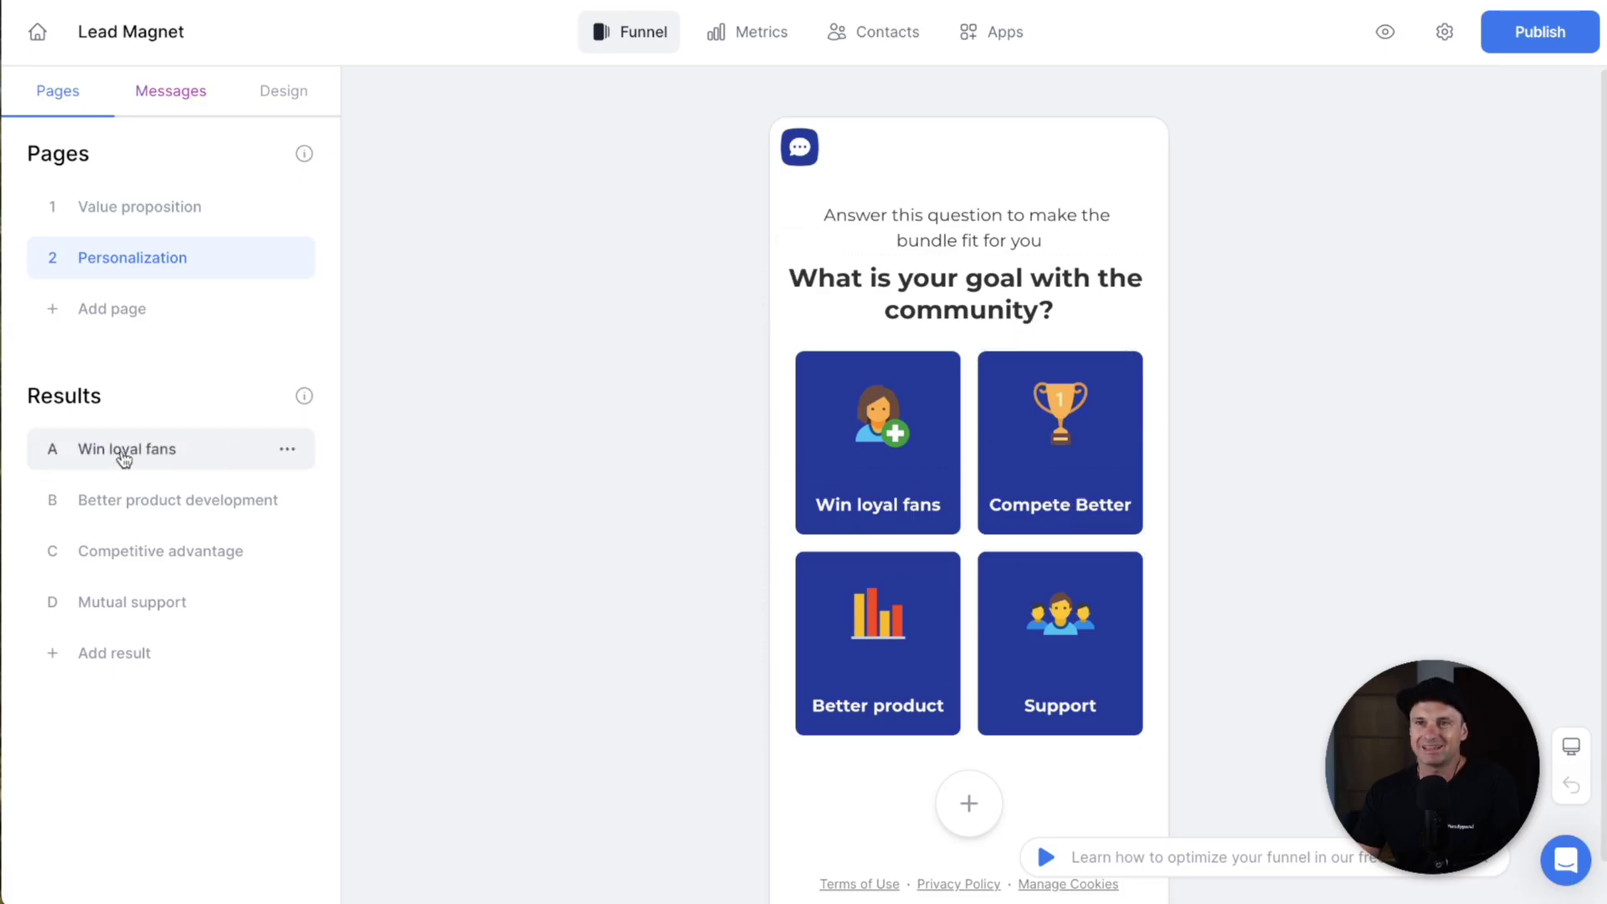
Look through the four result pages, then return to Win loyal fans and review its content.
{"action": "left_click", "coordinate": [123, 453]}
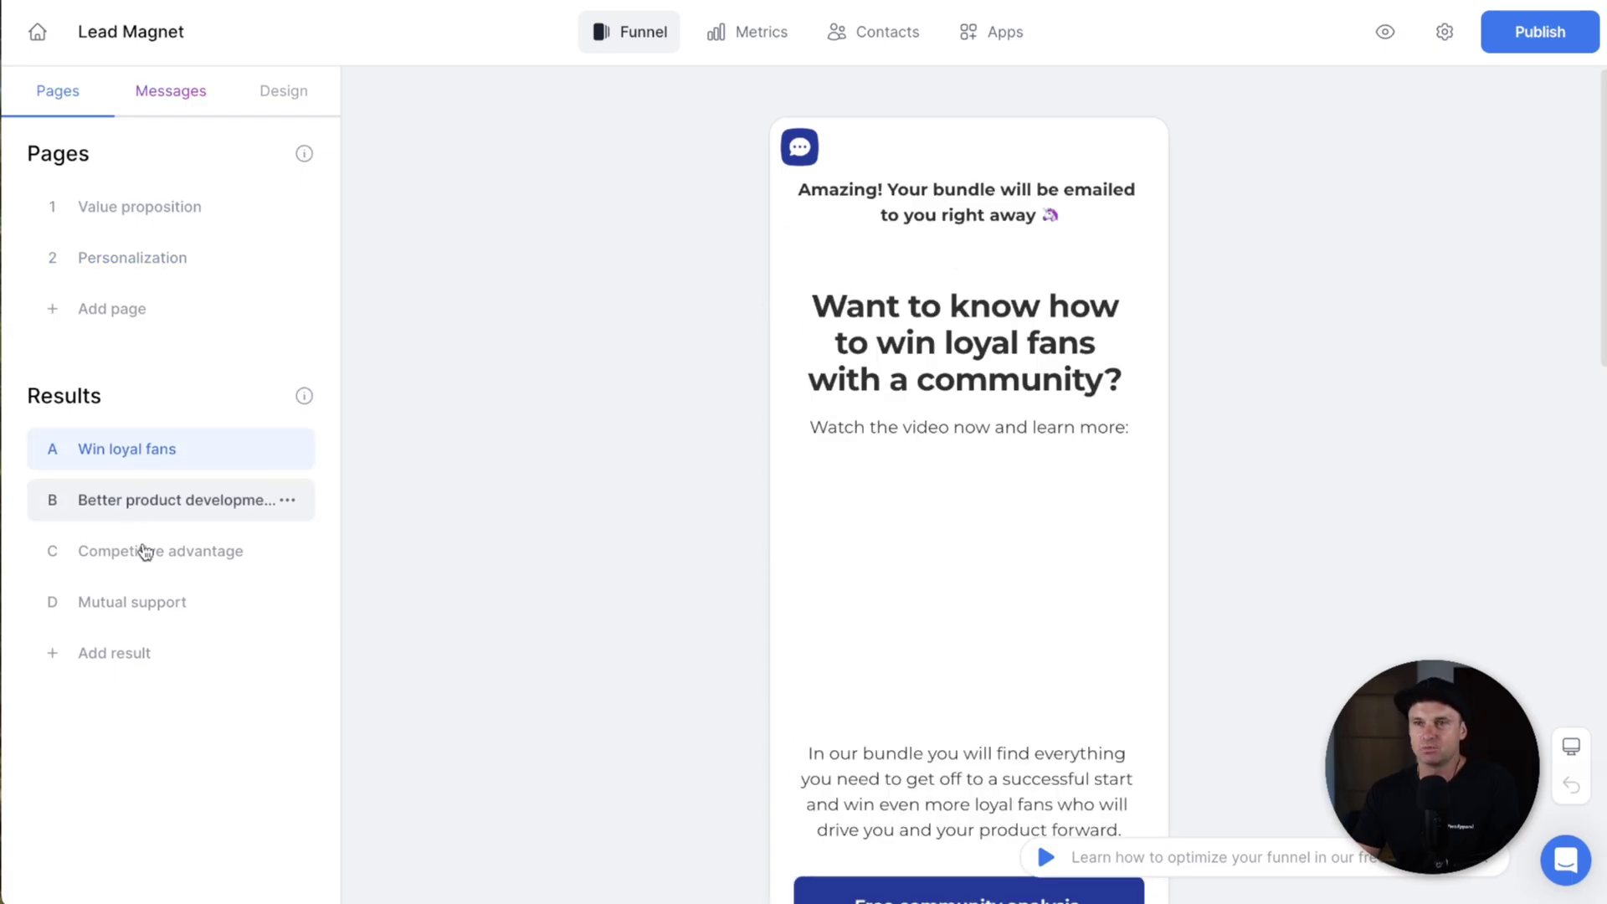
{"action": "left_click", "coordinate": [143, 500]}
{"action": "left_click", "coordinate": [143, 551]}
{"action": "left_click", "coordinate": [143, 602]}
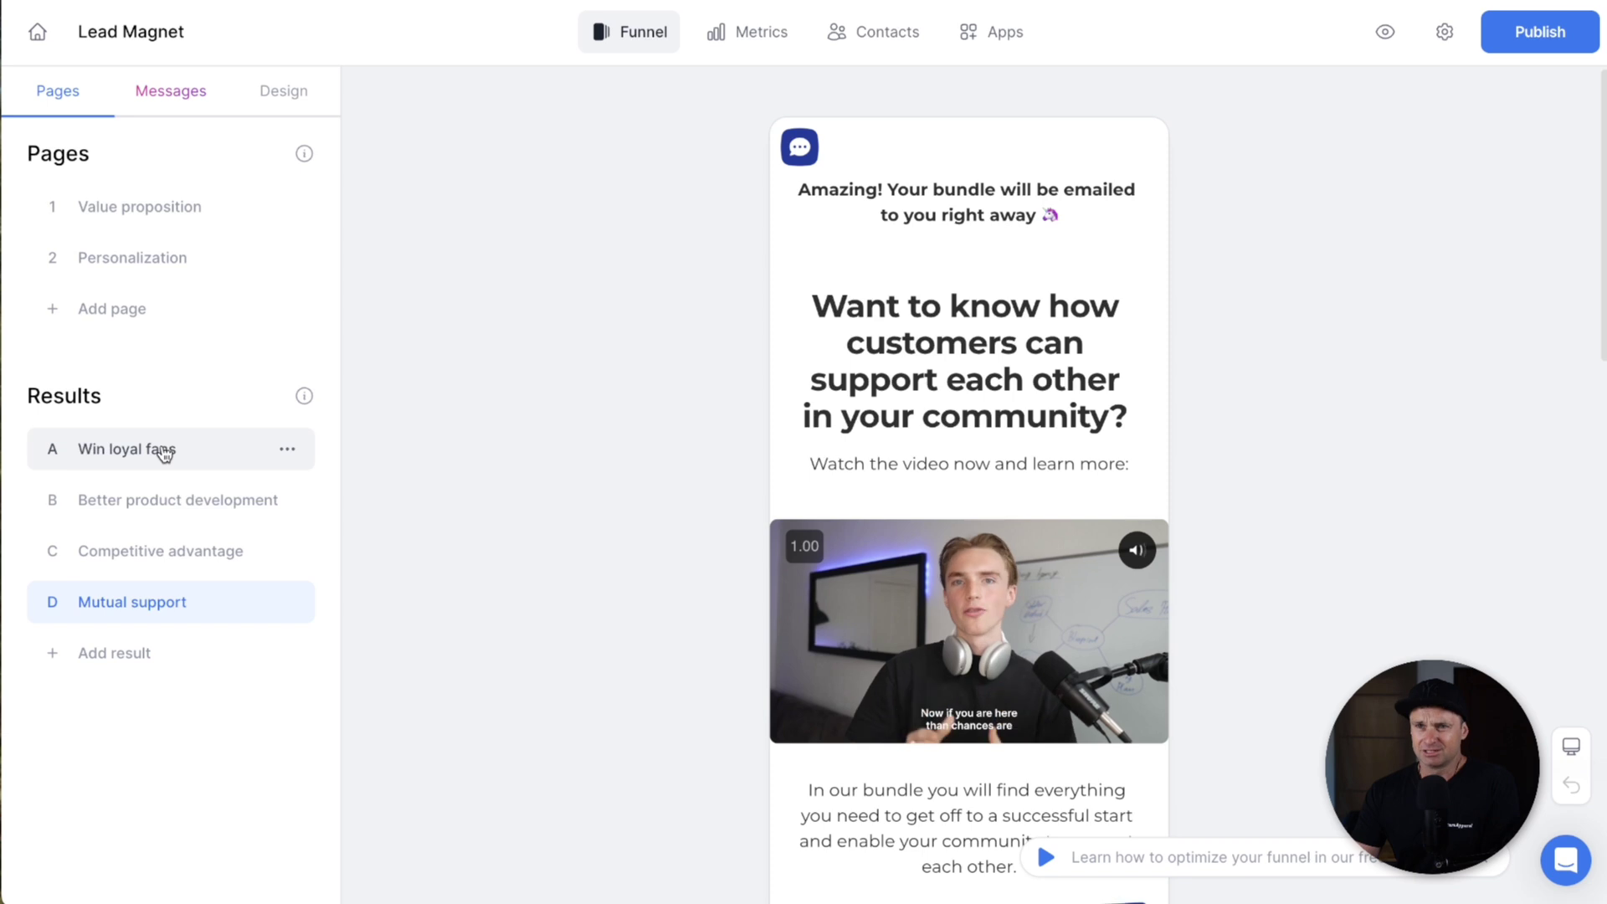
{"action": "left_click", "coordinate": [165, 455]}
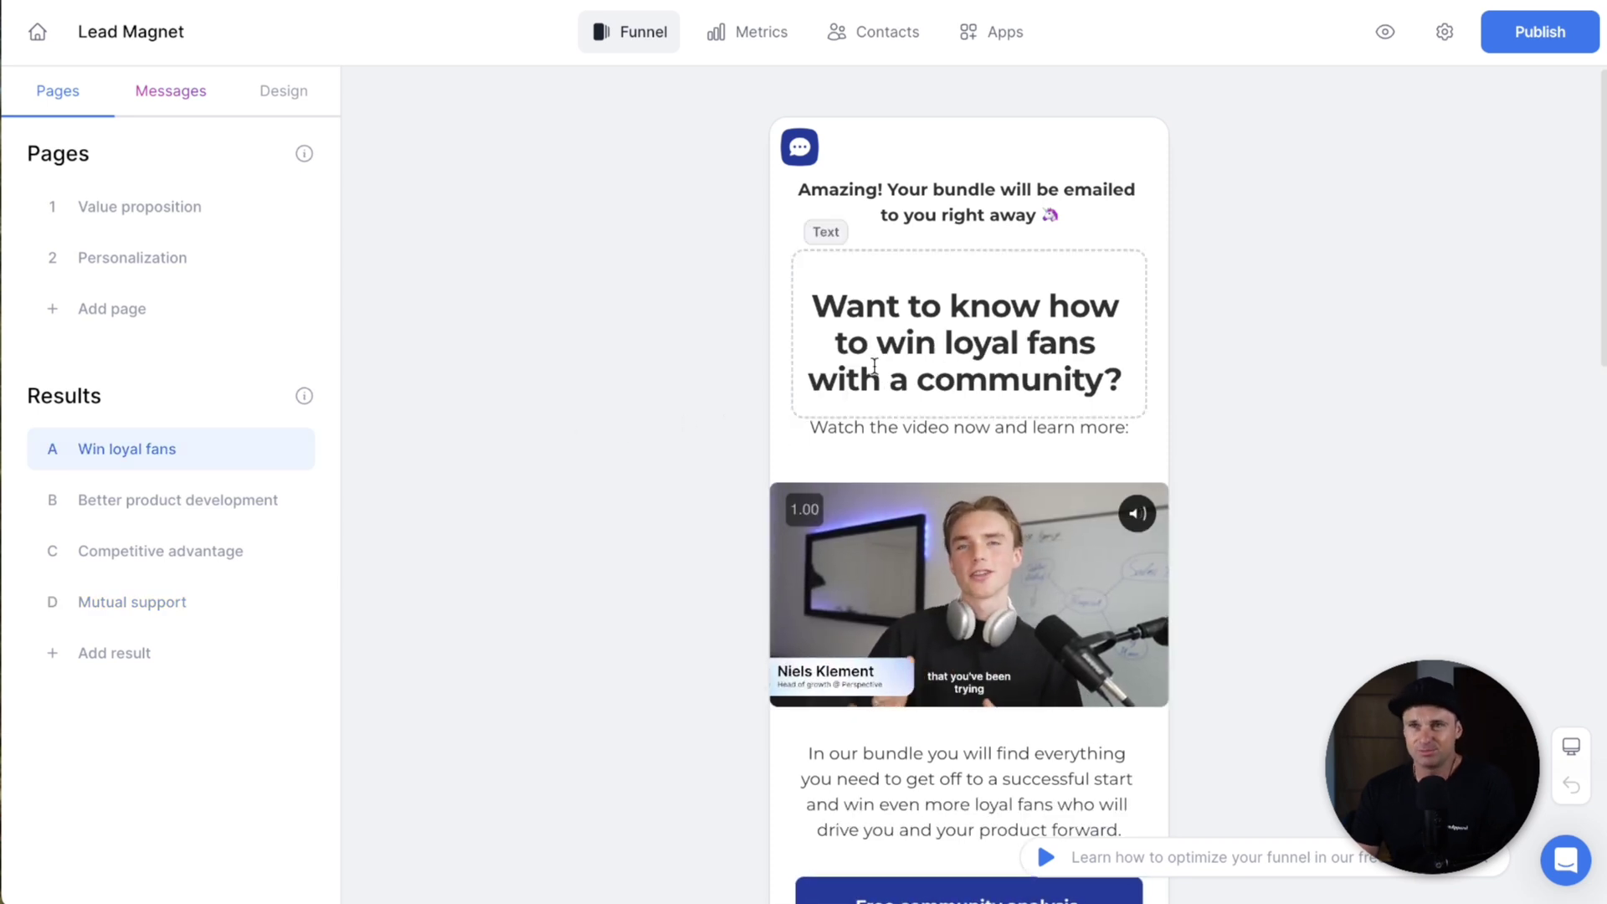
{"action": "scroll", "coordinate": [965, 311], "scroll_direction": "down", "scroll_amount": 6}
{"action": "scroll", "coordinate": [969, 288], "scroll_direction": "up", "scroll_amount": 6}
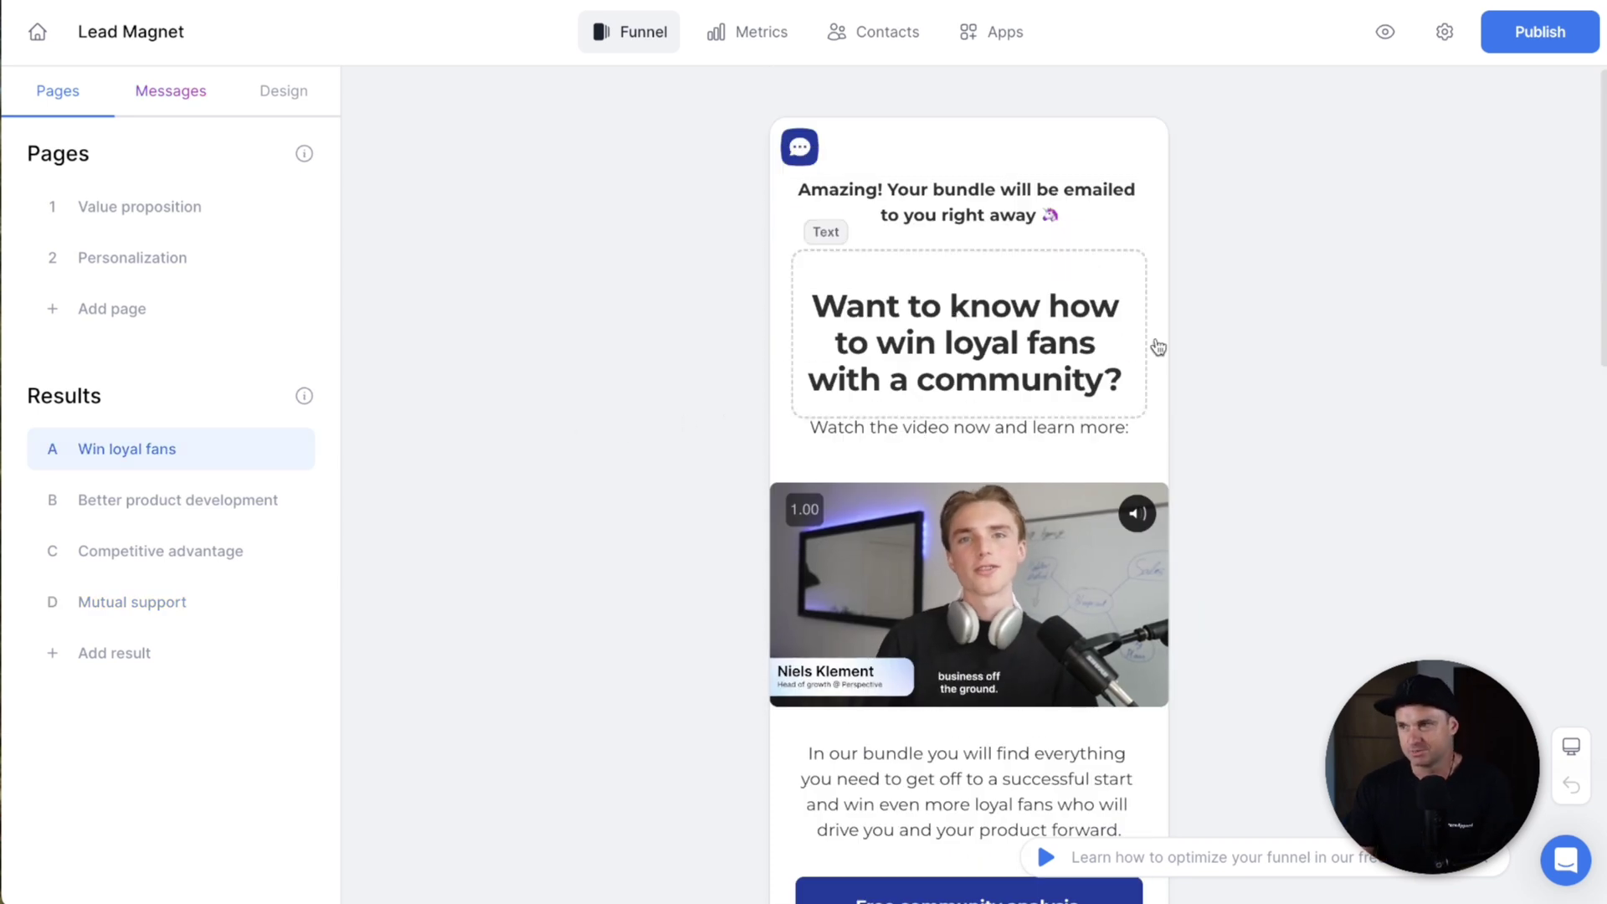
Check the Win loyal fans result page in the desktop layout and switch back to the mobile layout.
{"action": "left_click", "coordinate": [1567, 753]}
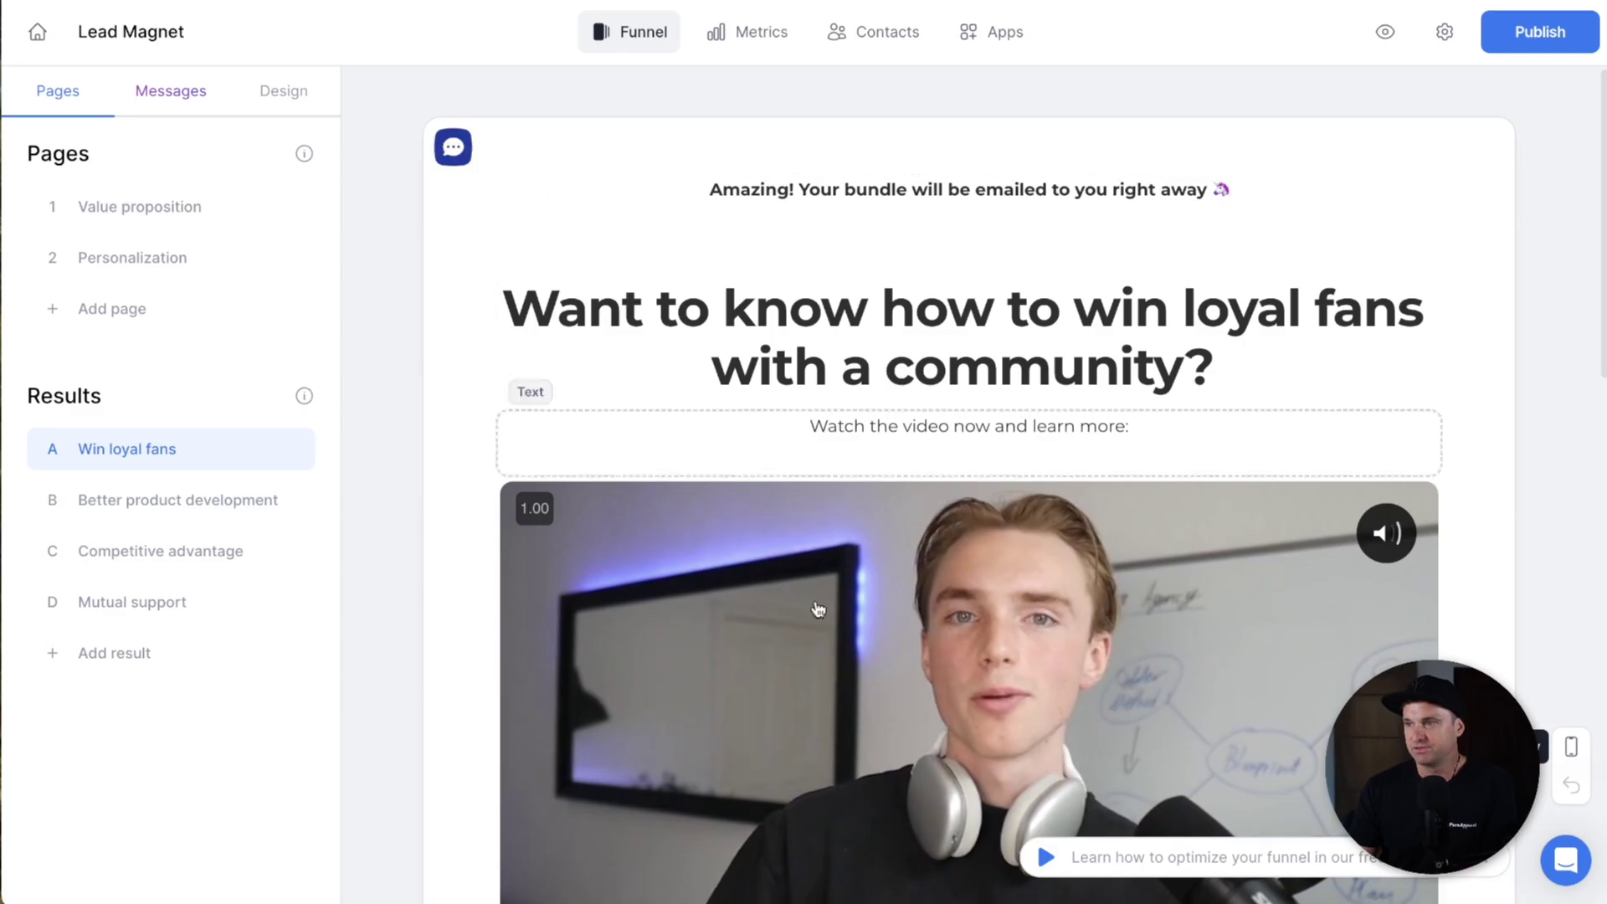
{"action": "left_click", "coordinate": [1572, 746]}
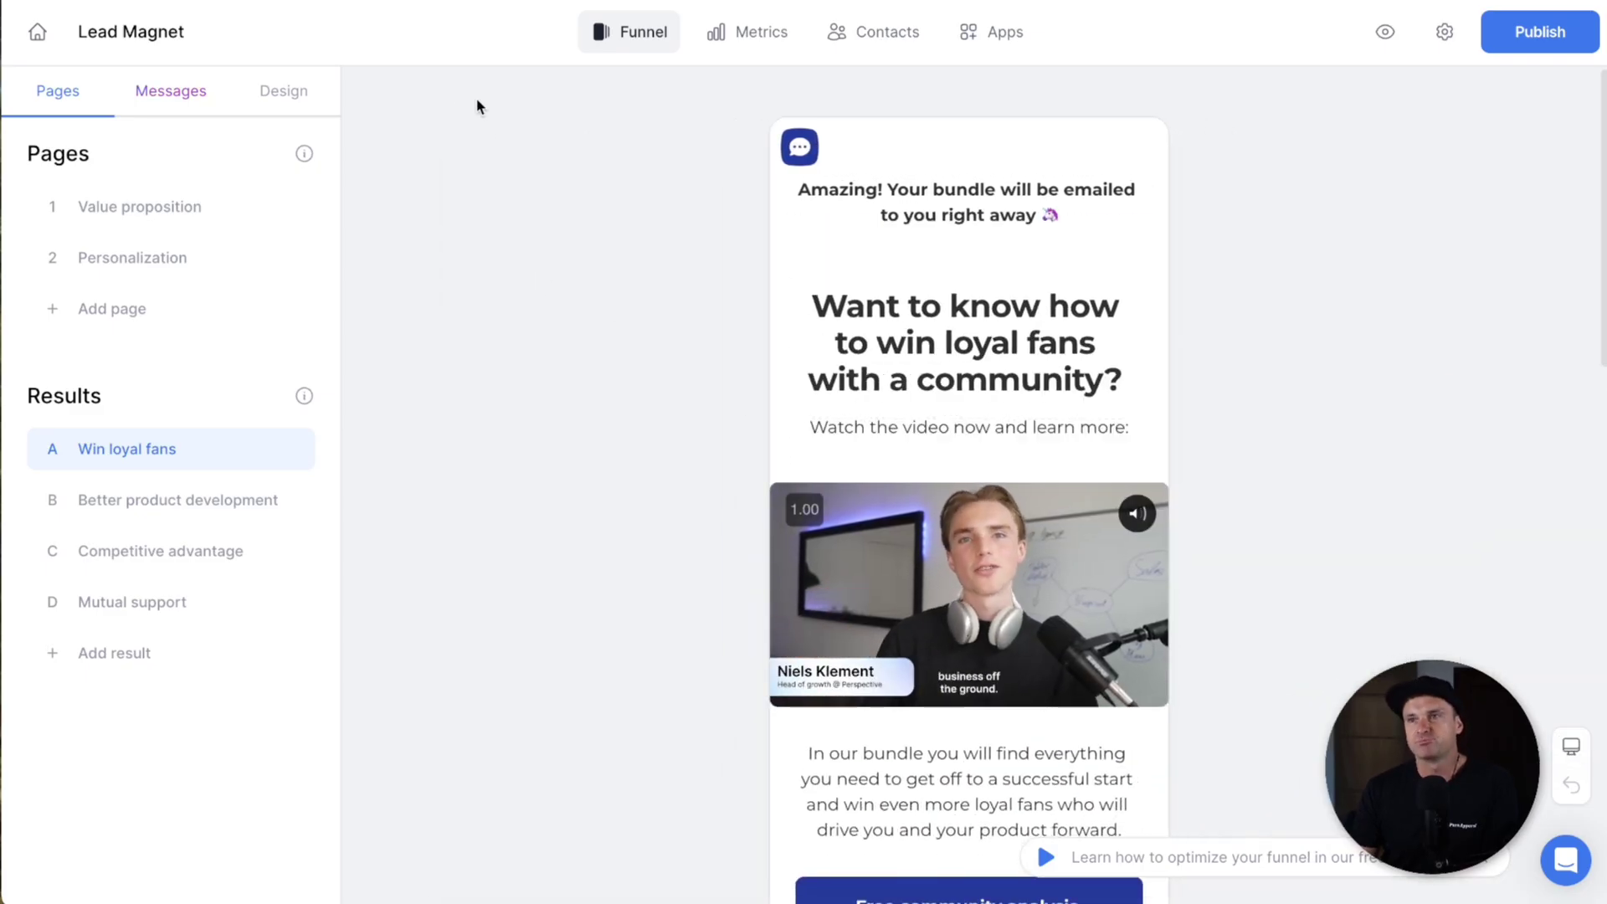
{"action": "scroll", "coordinate": [1016, 480], "scroll_direction": "down", "scroll_amount": 3}
{"action": "scroll", "coordinate": [1015, 480], "scroll_direction": "up", "scroll_amount": 3}
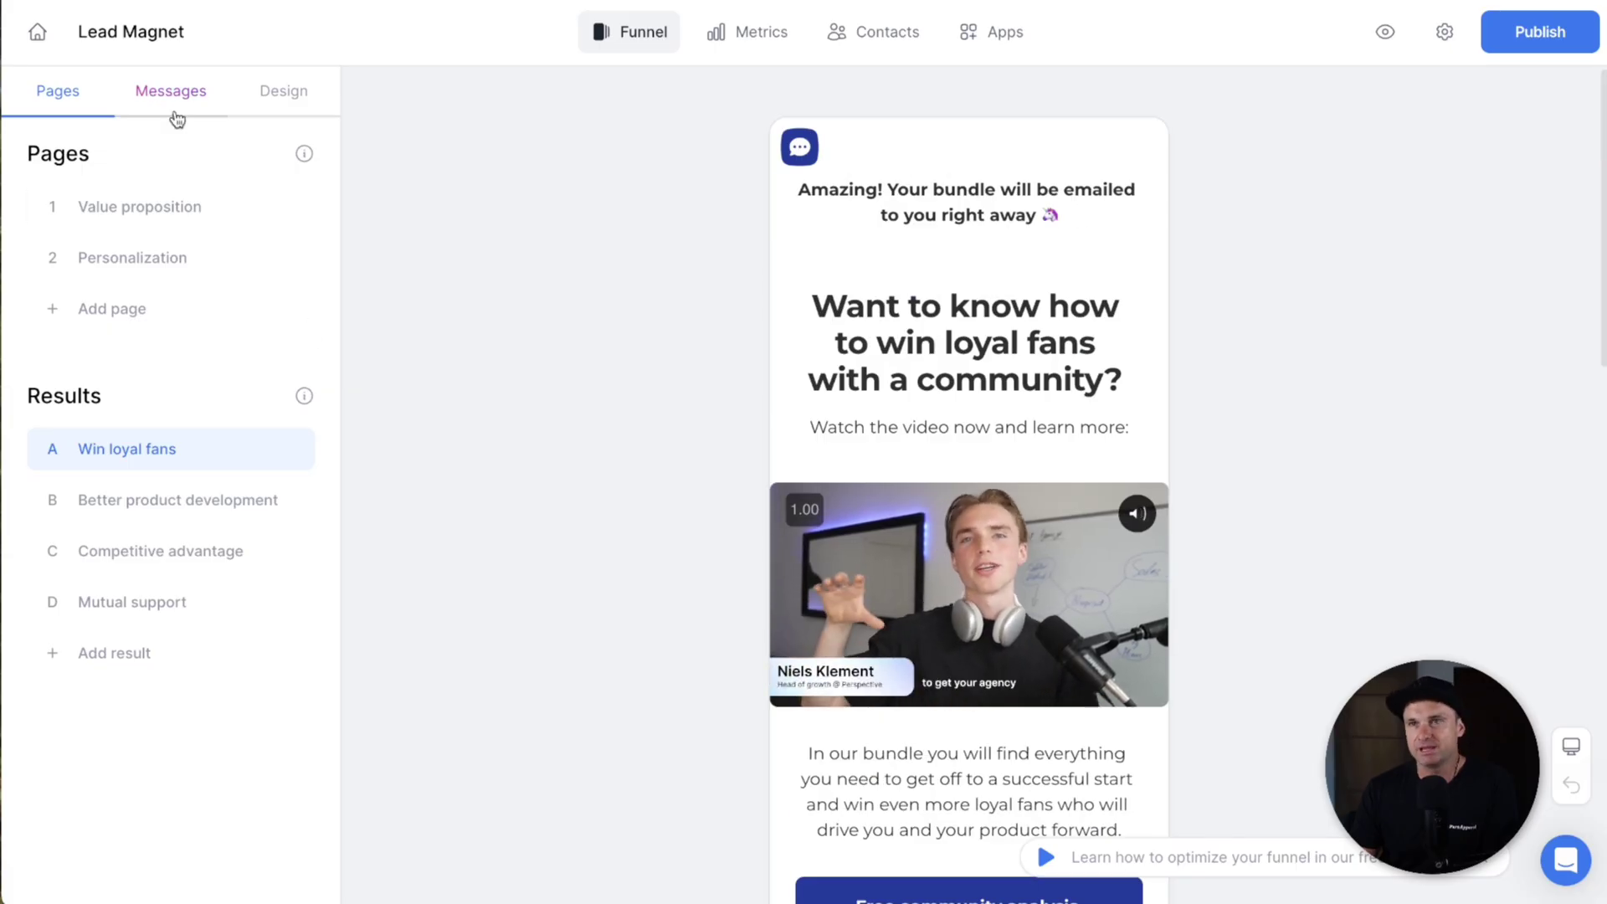
Set Perspective Mail as the sender of the Bundle Download email message.
{"action": "left_click", "coordinate": [175, 115]}
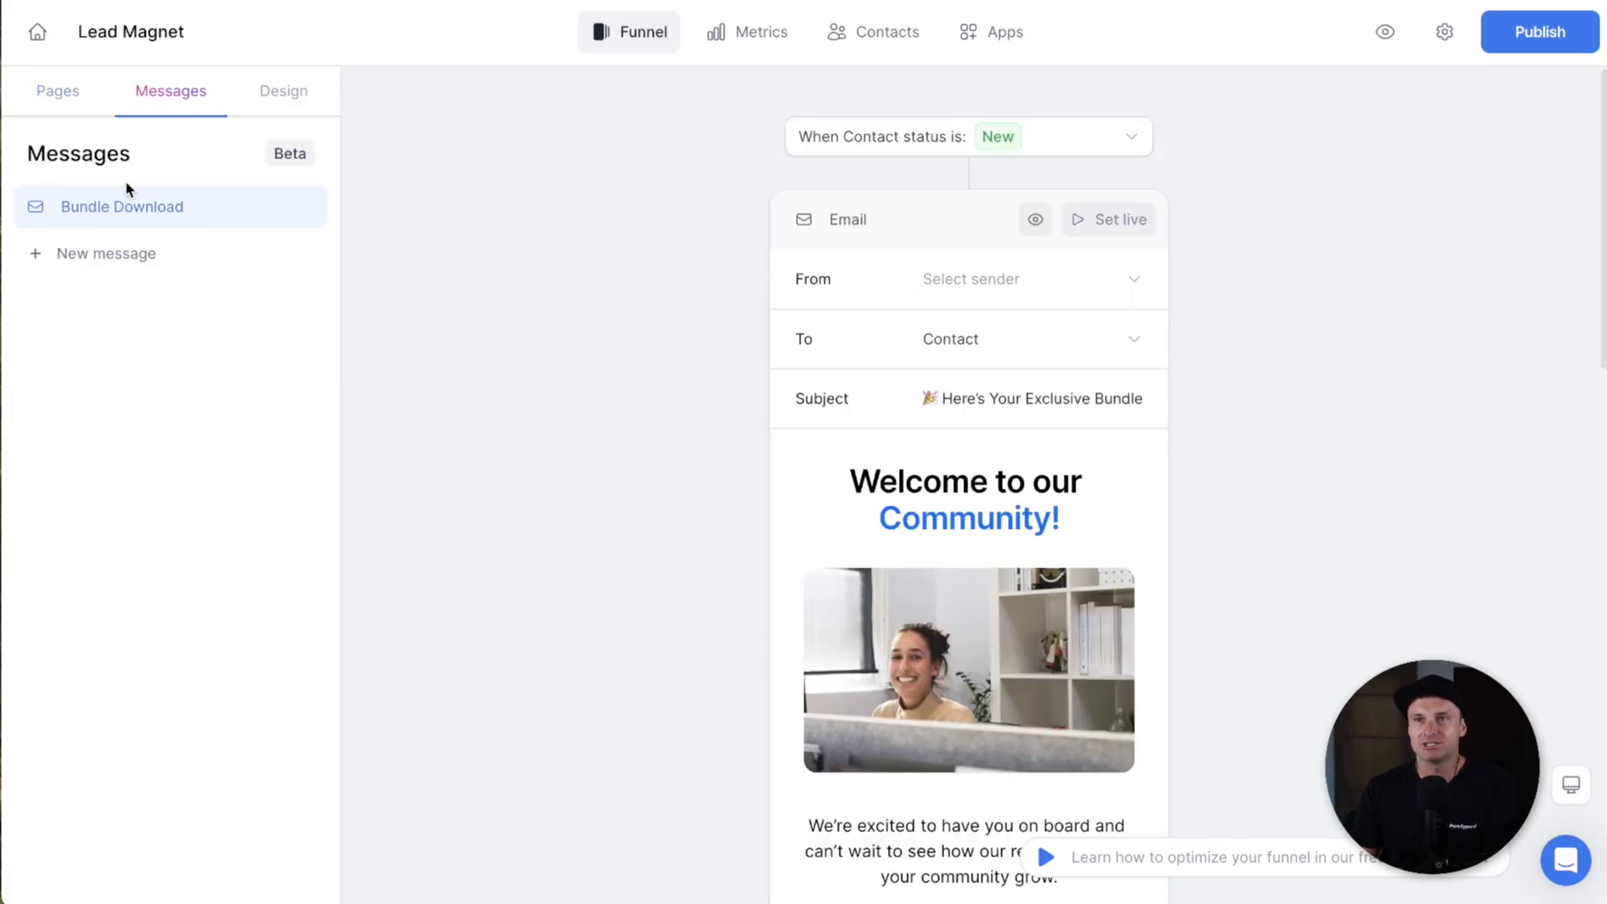
{"action": "left_click", "coordinate": [991, 278]}
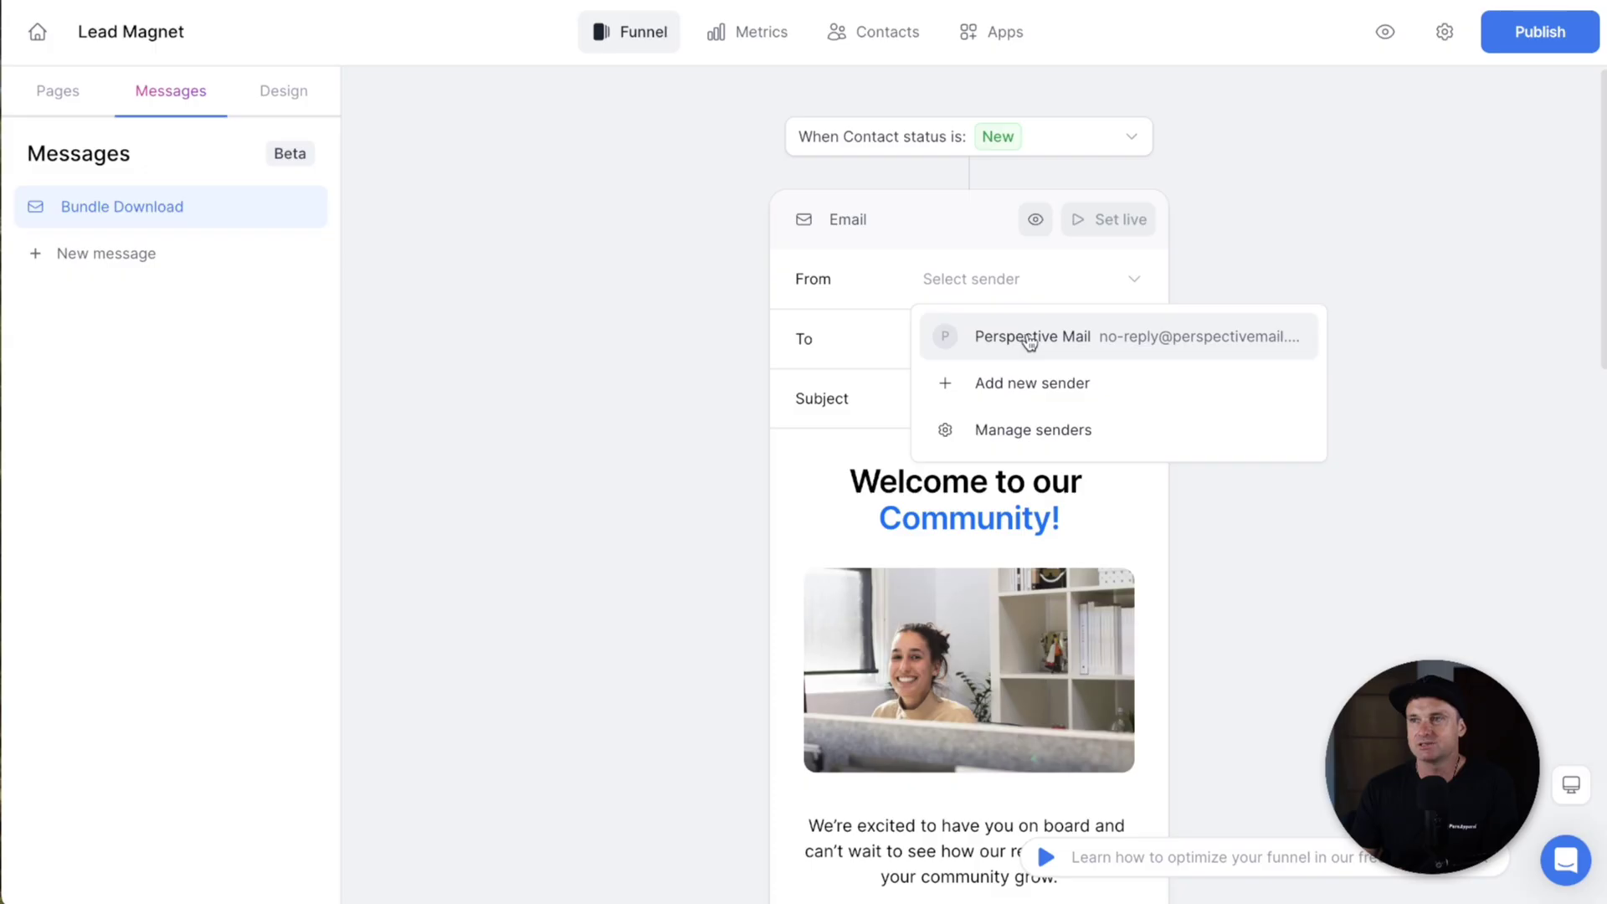
{"action": "left_click", "coordinate": [1021, 336]}
Review the Bundle Download email's content, including its welcome text, bundle button and What's Inside section.
{"action": "scroll", "coordinate": [1003, 666], "scroll_direction": "down", "scroll_amount": 2}
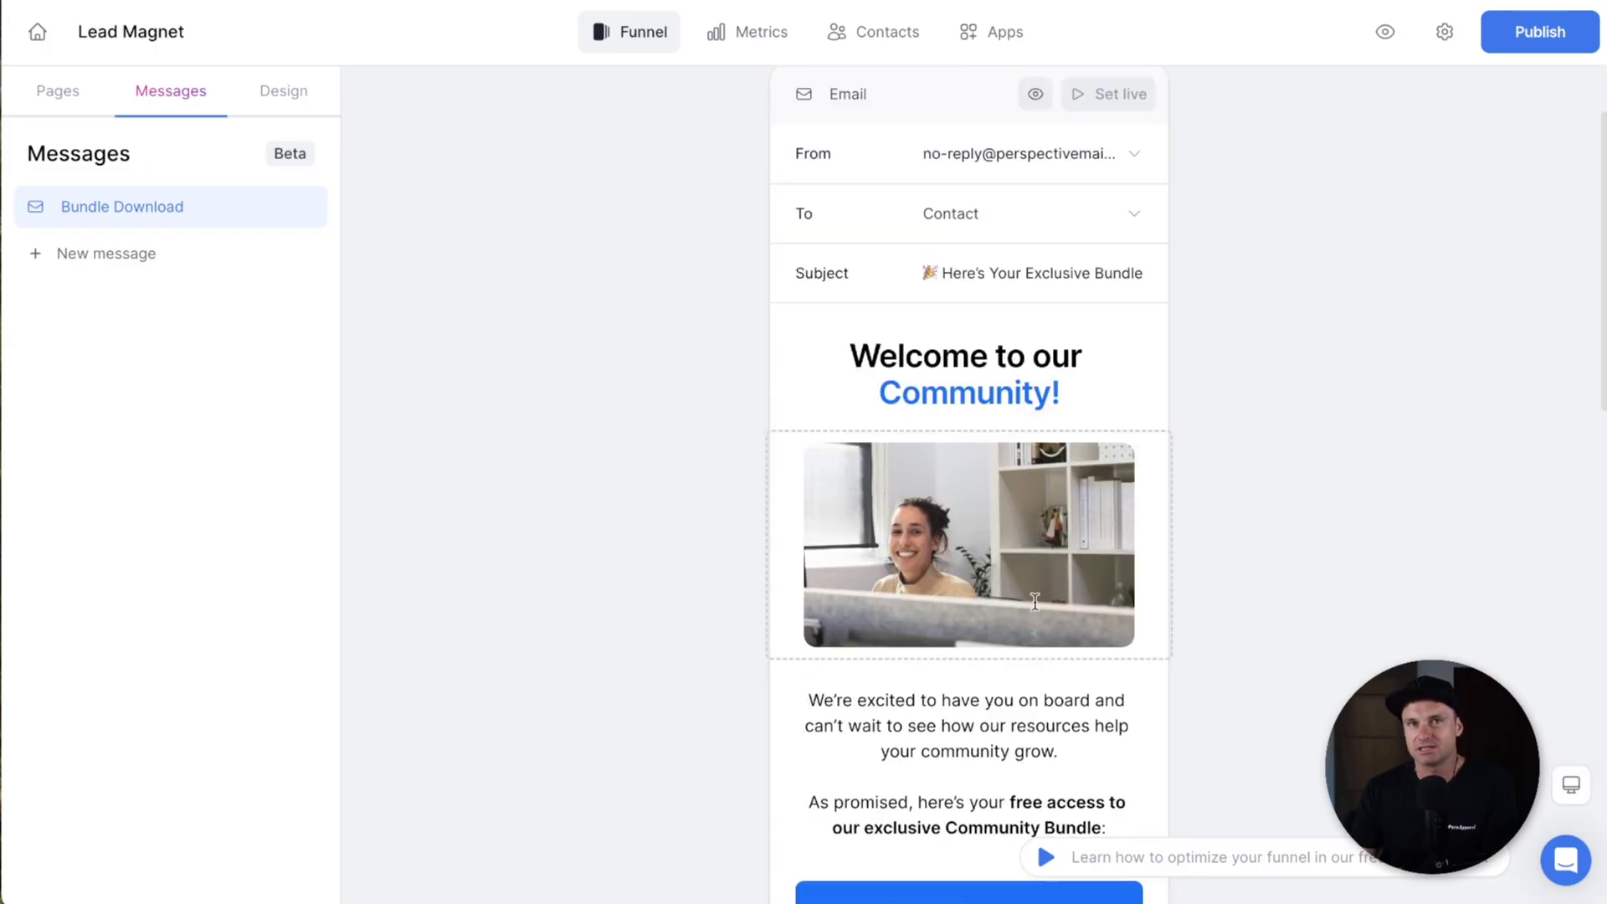
{"action": "scroll", "coordinate": [1003, 666], "scroll_direction": "down", "scroll_amount": 2}
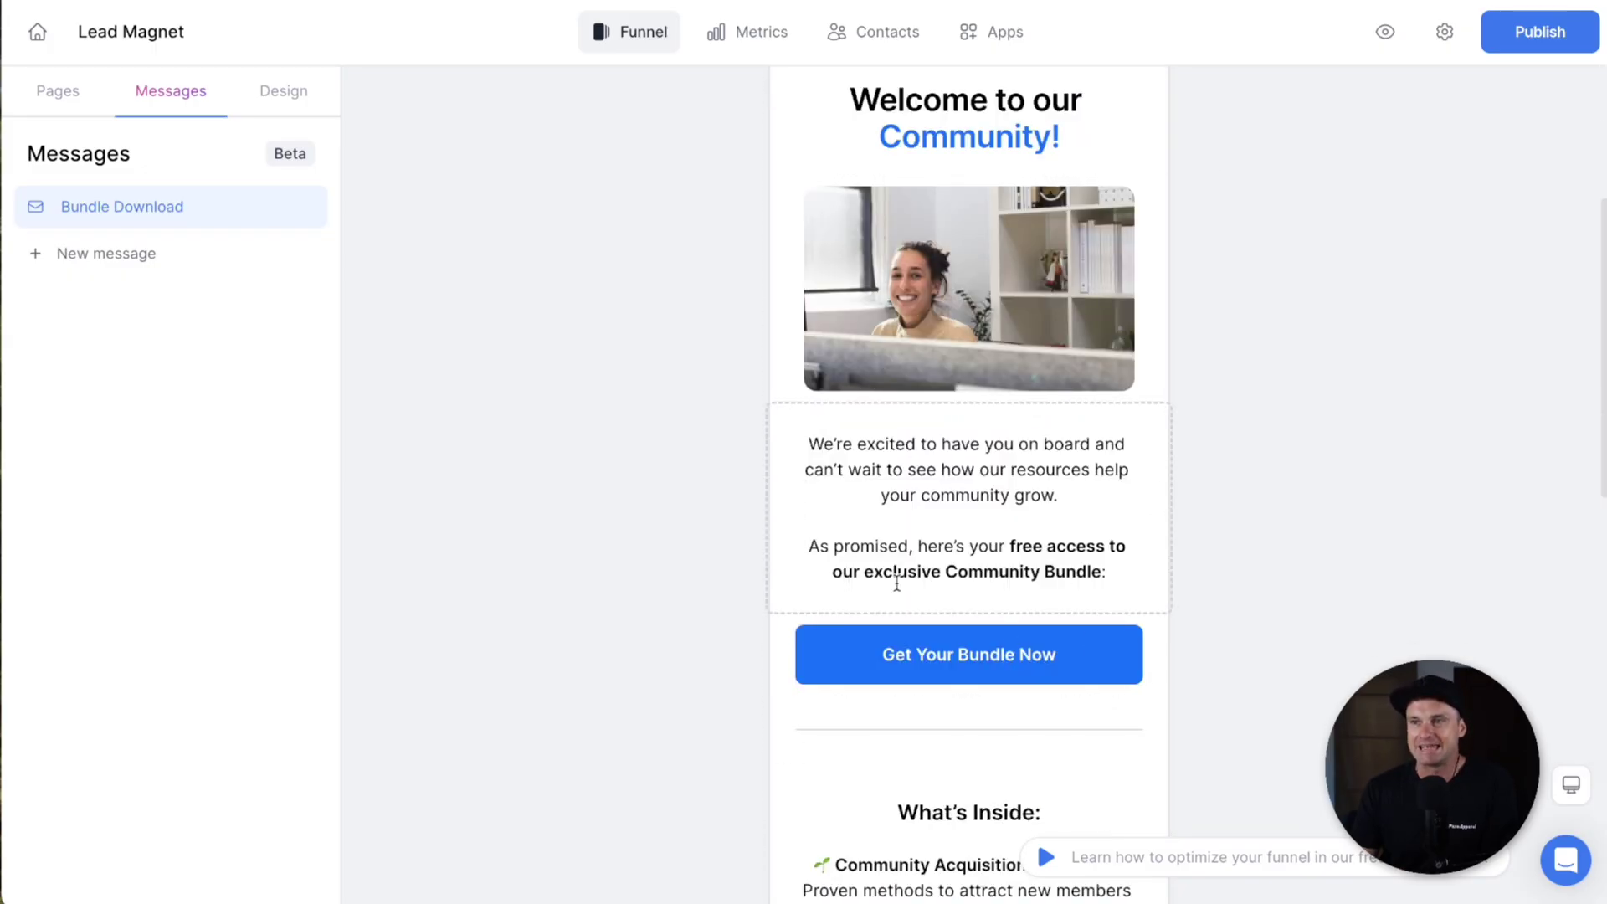
{"action": "scroll", "coordinate": [897, 586], "scroll_direction": "down", "scroll_amount": 4}
{"action": "scroll", "coordinate": [900, 685], "scroll_direction": "down", "scroll_amount": 3}
{"action": "scroll", "coordinate": [900, 685], "scroll_direction": "up", "scroll_amount": 10}
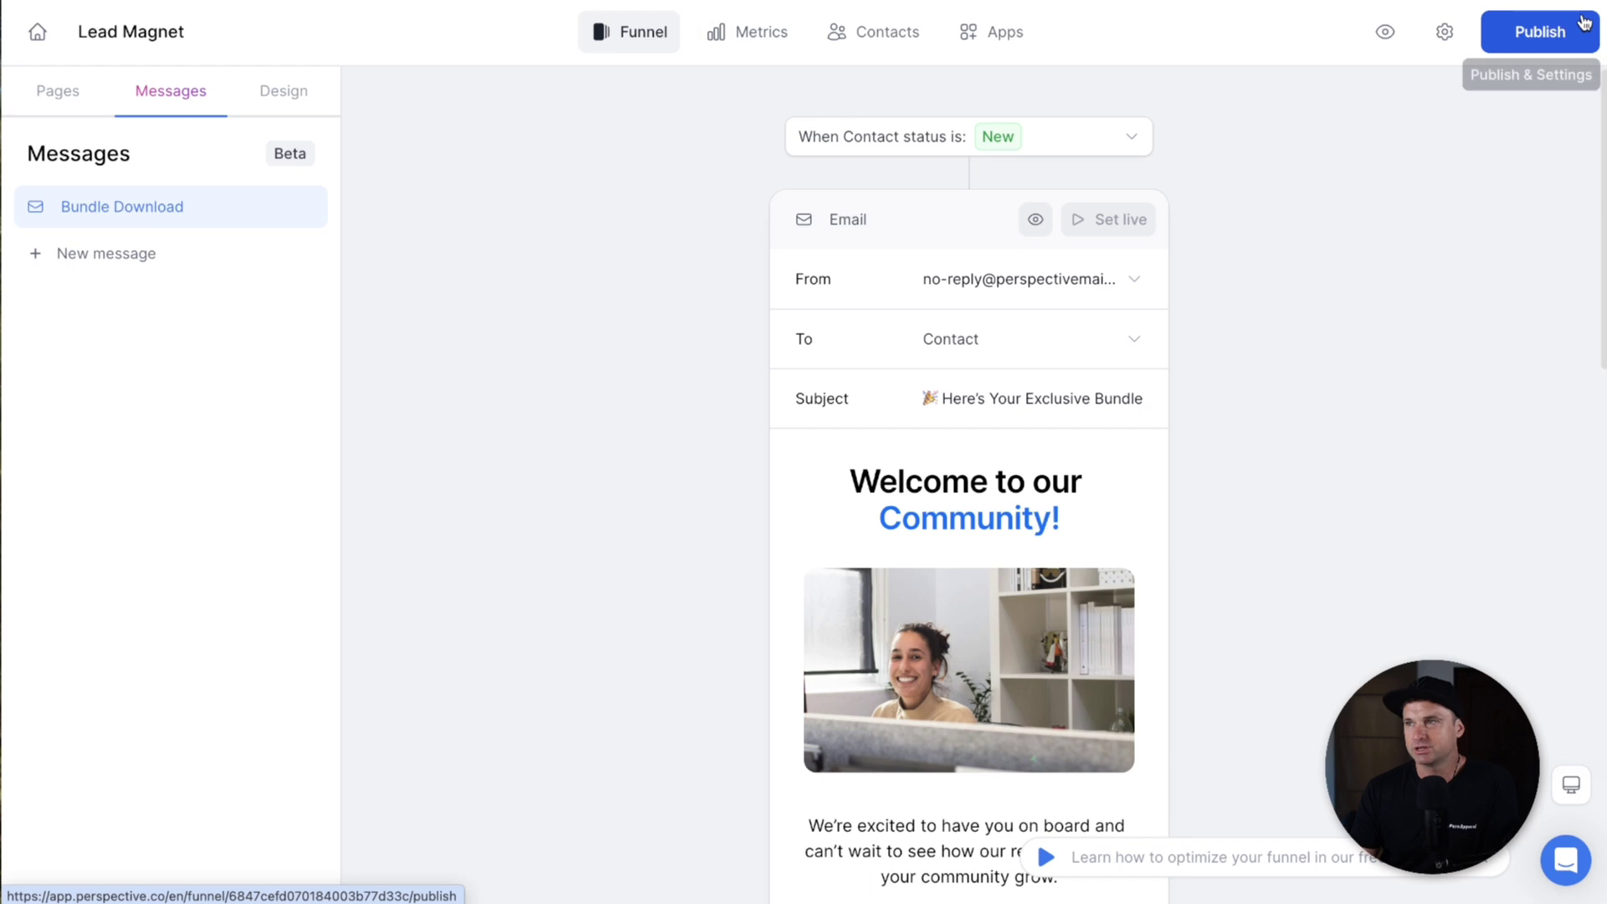
Publish the Lead Magnet funnel and open its metrics dashboard.
{"action": "left_click", "coordinate": [1540, 34]}
{"action": "left_click", "coordinate": [1019, 350]}
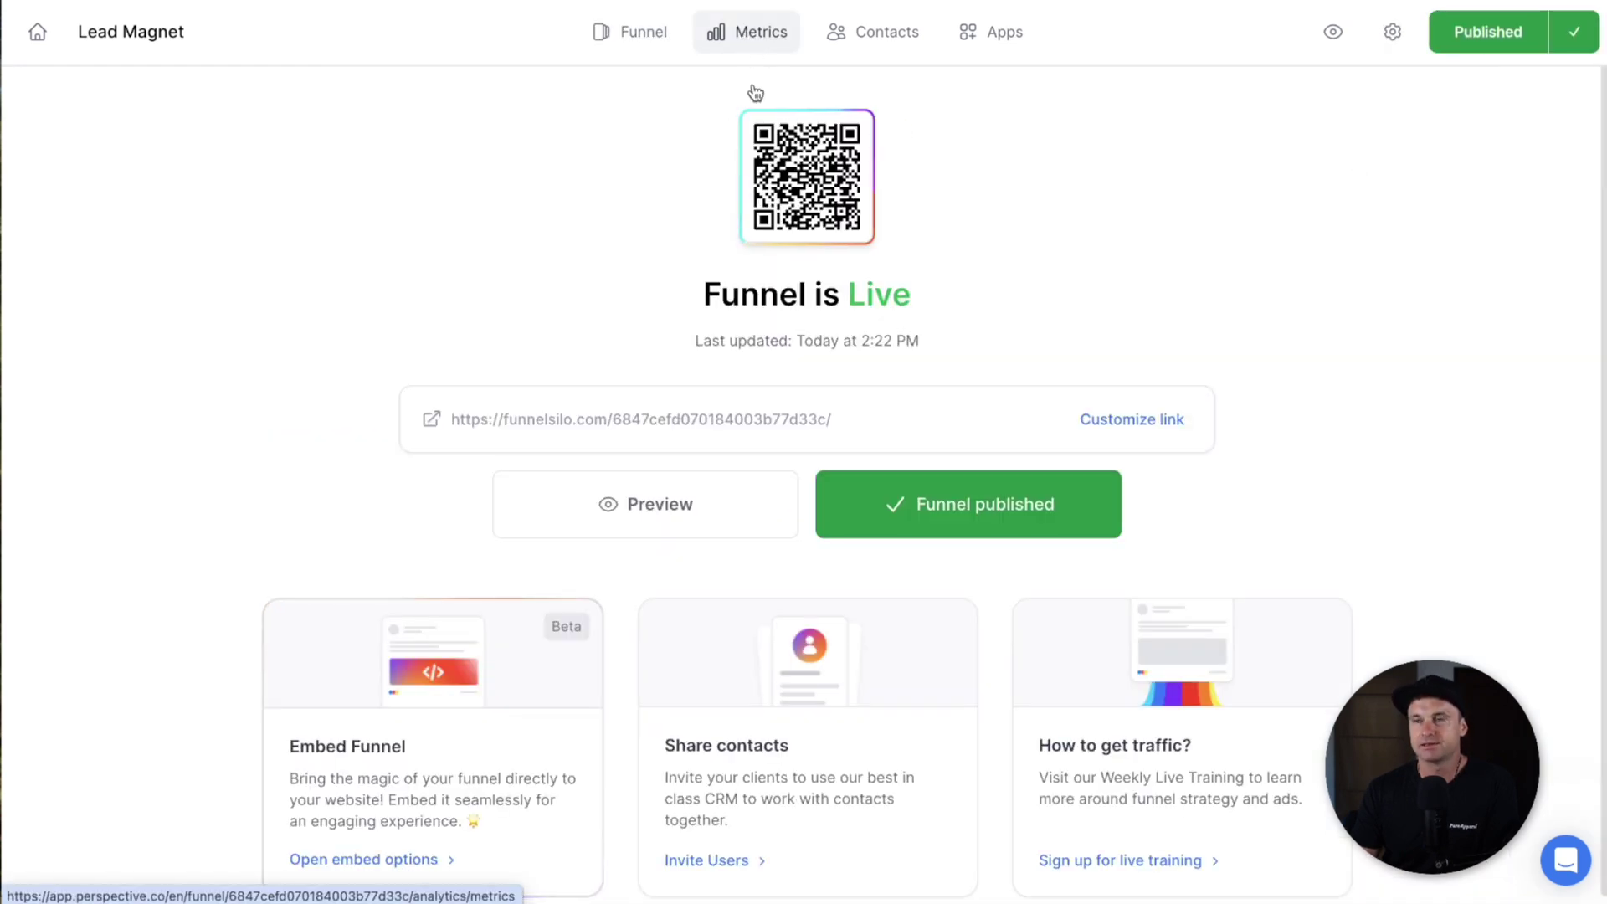
{"action": "left_click", "coordinate": [753, 87]}
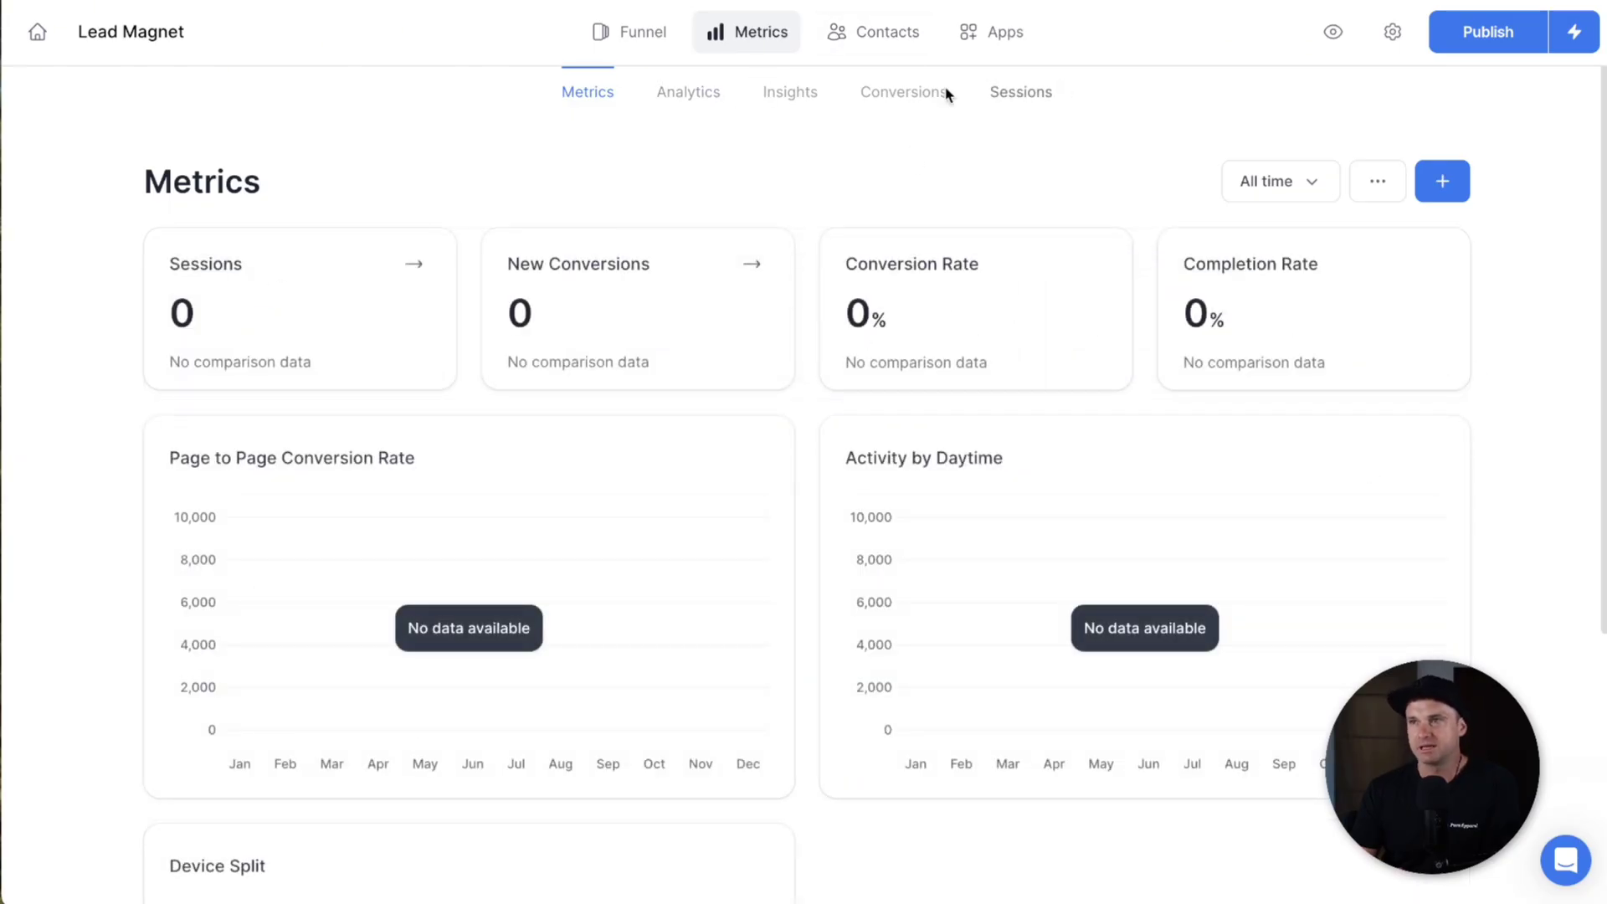
Filter the funnel's contacts to those created more than 1 day ago.
{"action": "left_click", "coordinate": [900, 43]}
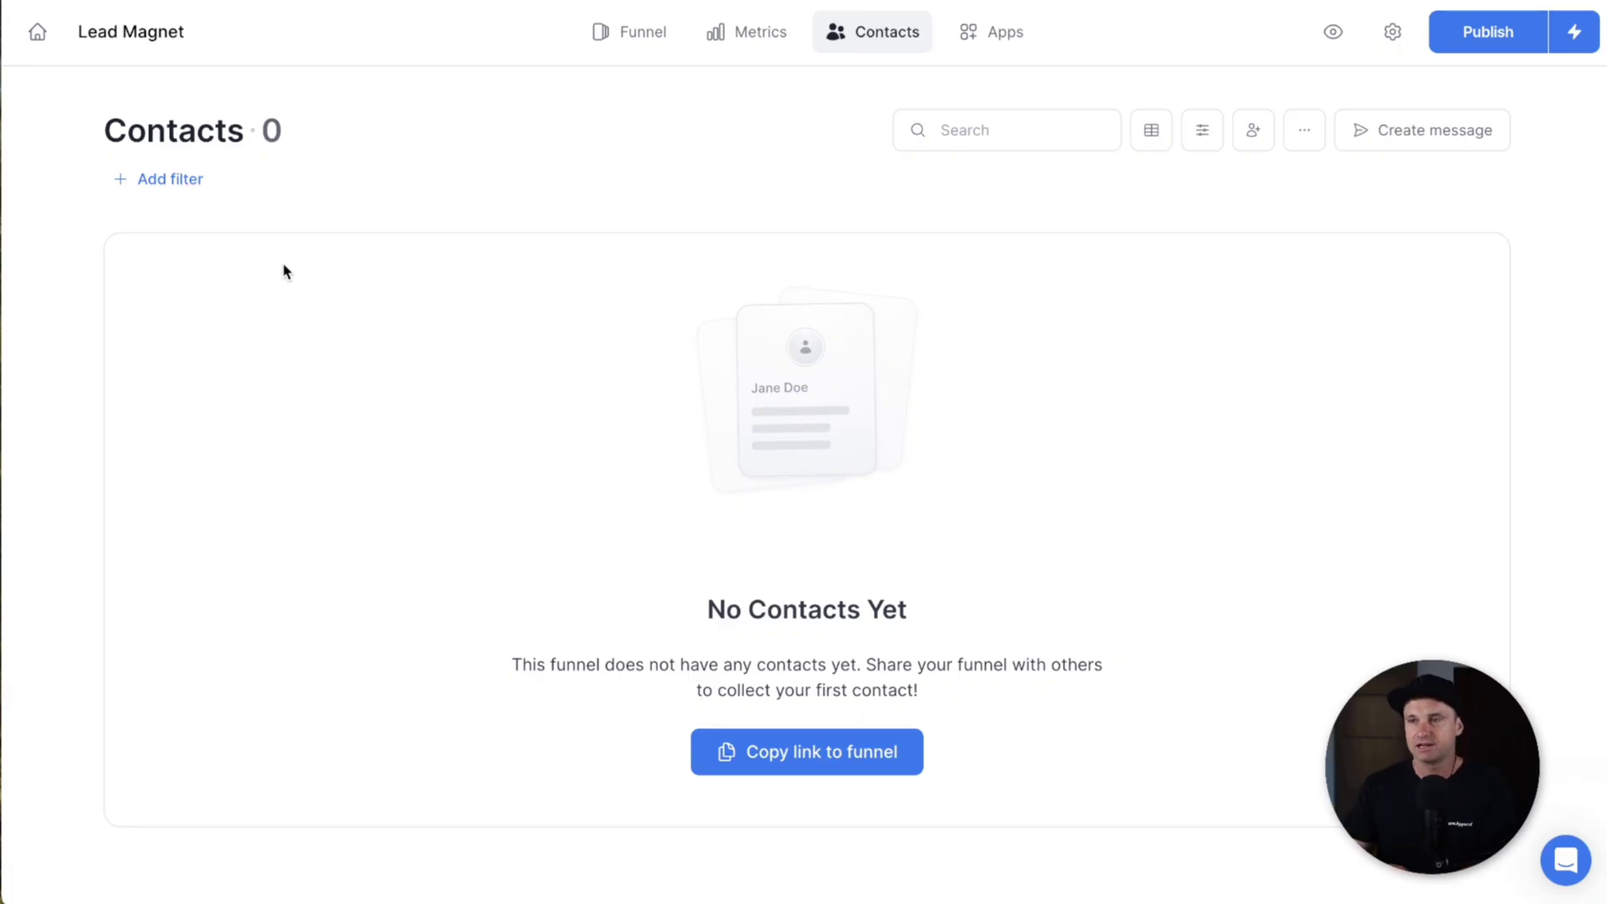
{"action": "left_click", "coordinate": [162, 195]}
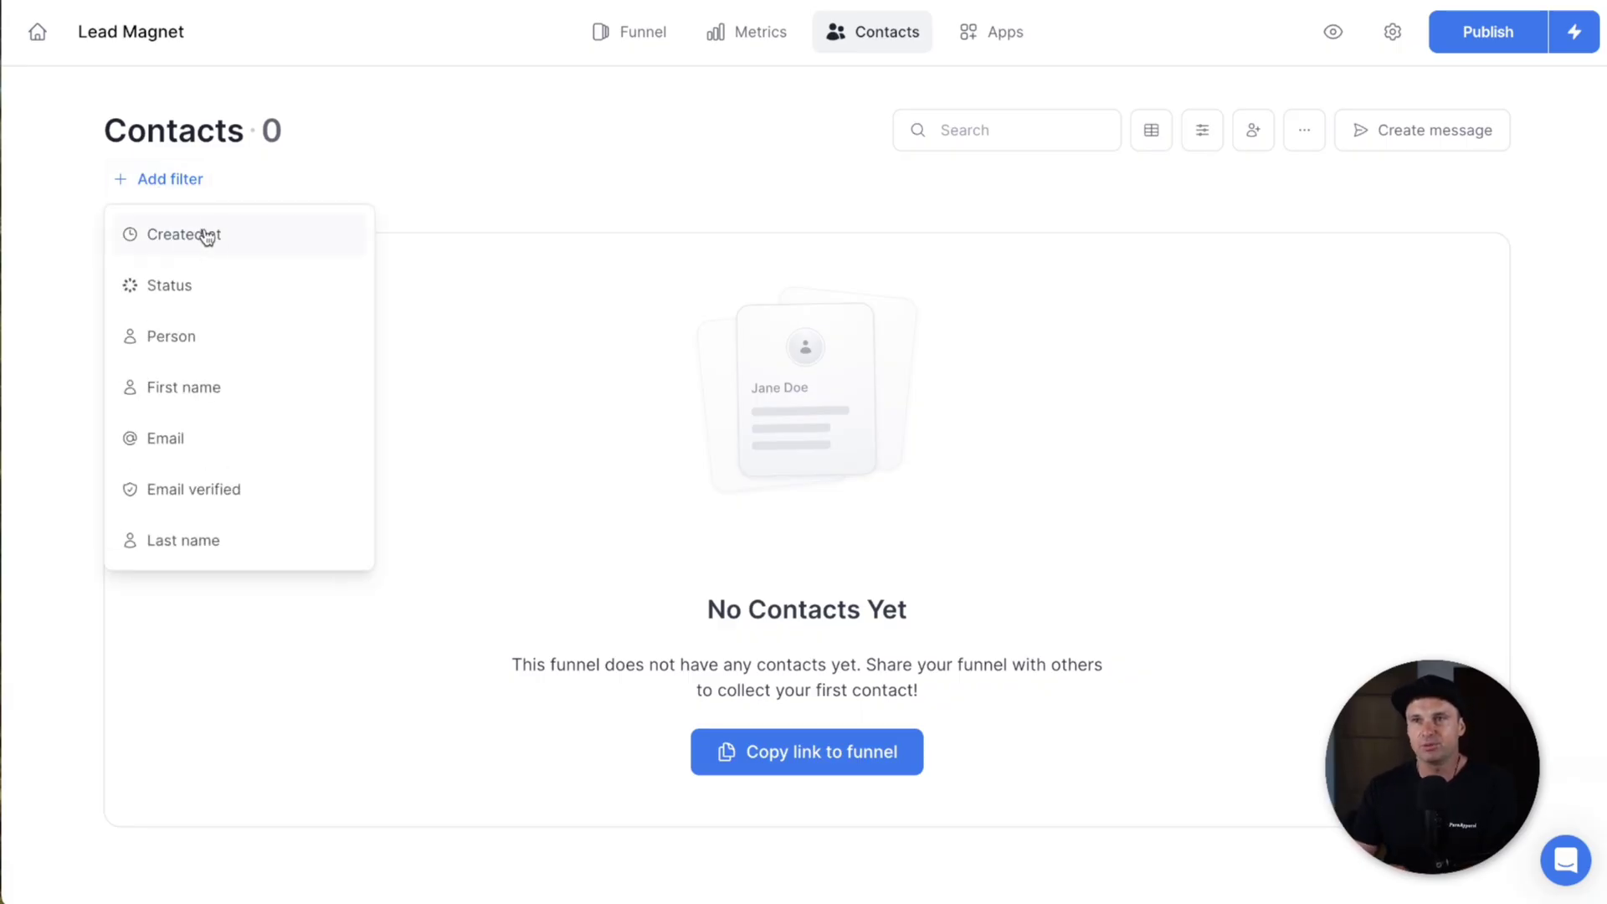
{"action": "left_click", "coordinate": [206, 236]}
{"action": "left_click", "coordinate": [291, 695]}
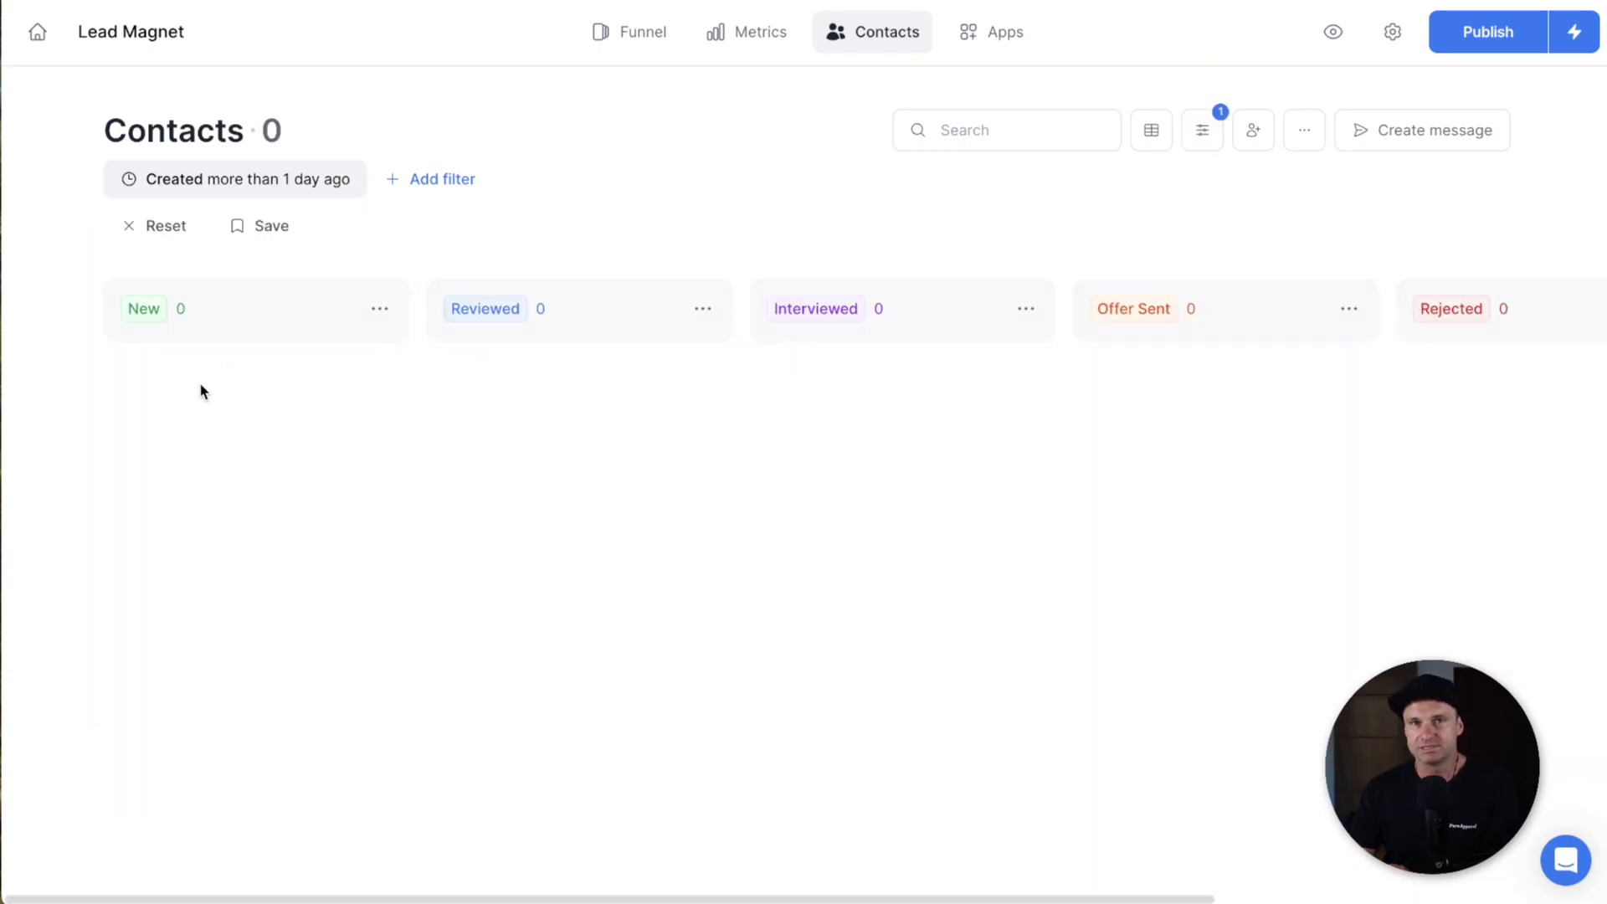
{"action": "left_click_drag", "start_coordinate": [982, 321], "coordinate": [1050, 474]}
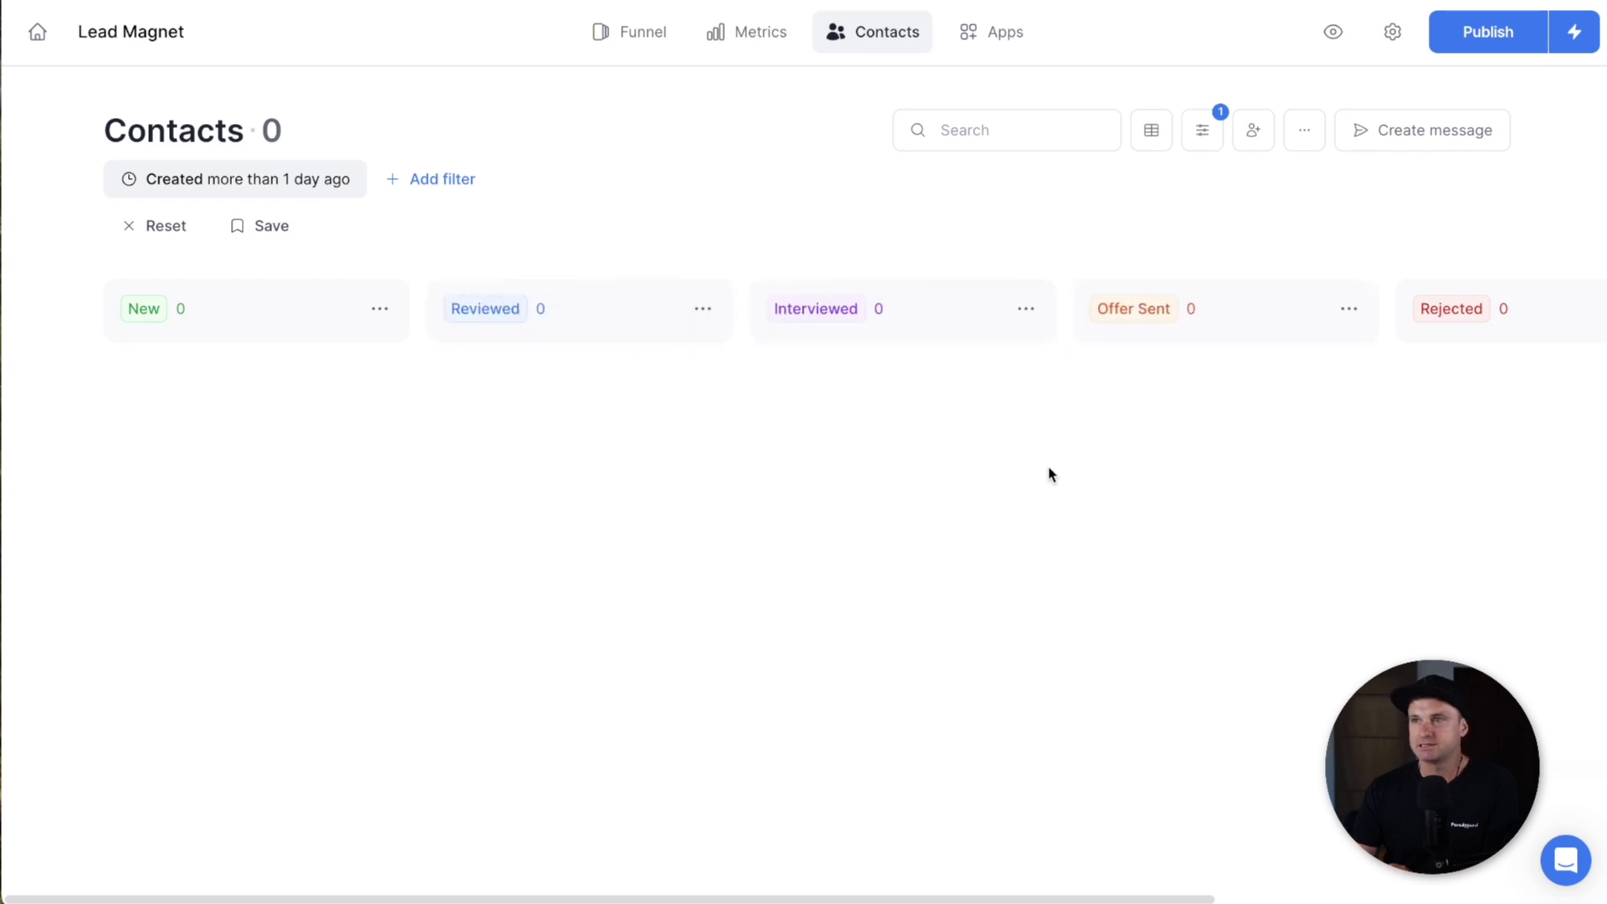
Look through the app integrations available for the Lead Magnet funnel.
{"action": "left_click", "coordinate": [1023, 39]}
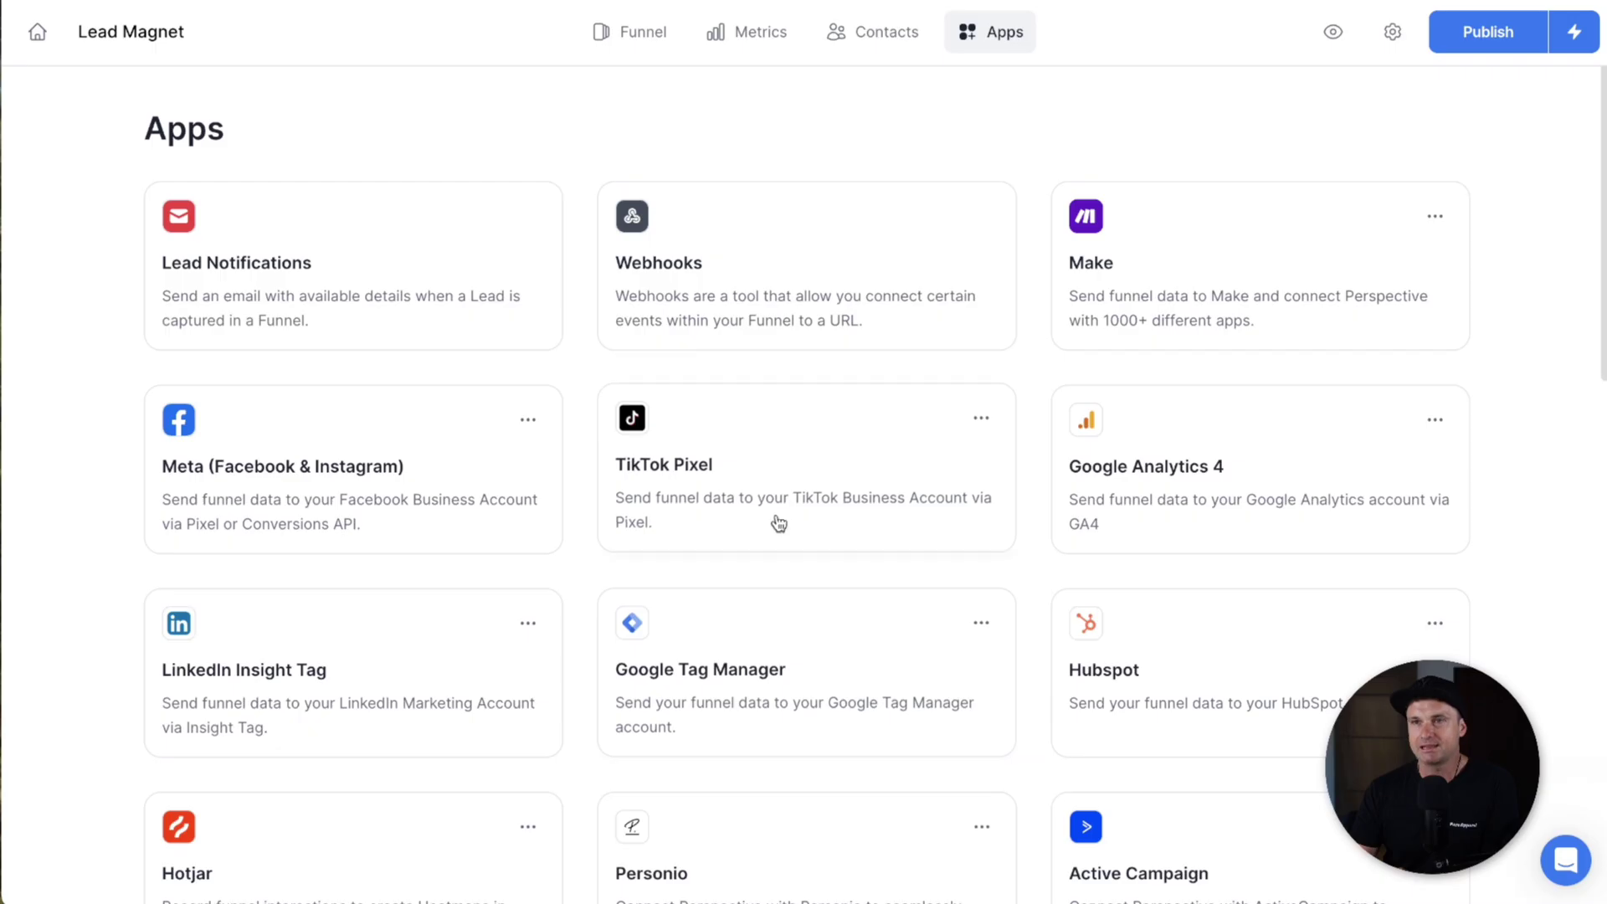
{"action": "scroll", "coordinate": [1269, 697], "scroll_direction": "down", "scroll_amount": 5}
{"action": "scroll", "coordinate": [1205, 704], "scroll_direction": "up", "scroll_amount": 5}
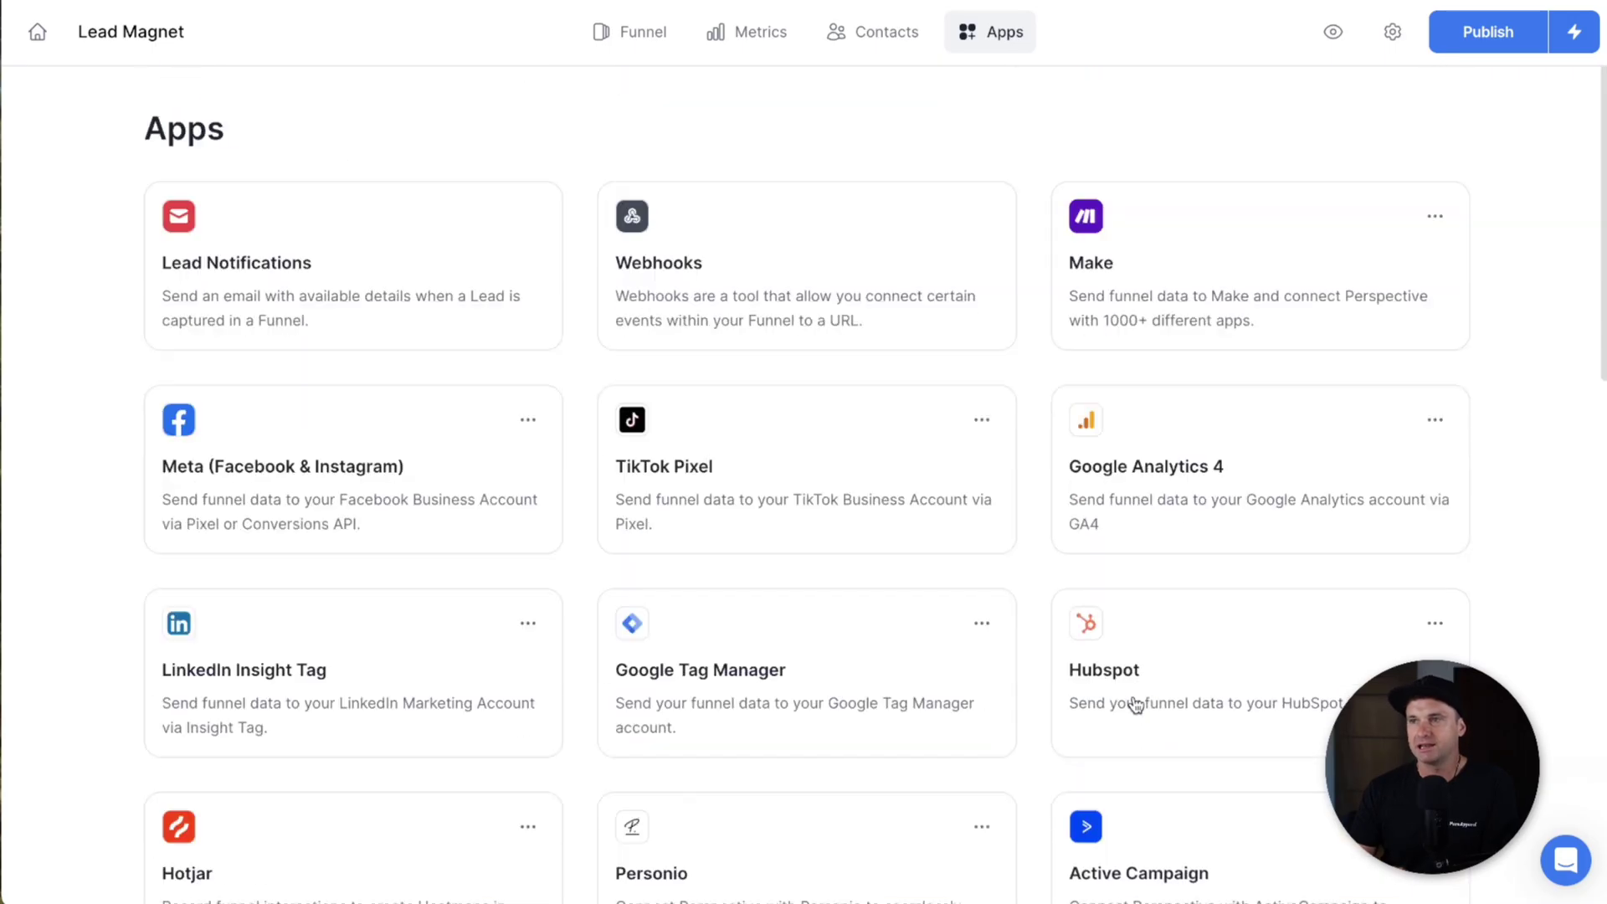
{"action": "scroll", "coordinate": [728, 352], "scroll_direction": "down", "scroll_amount": 7}
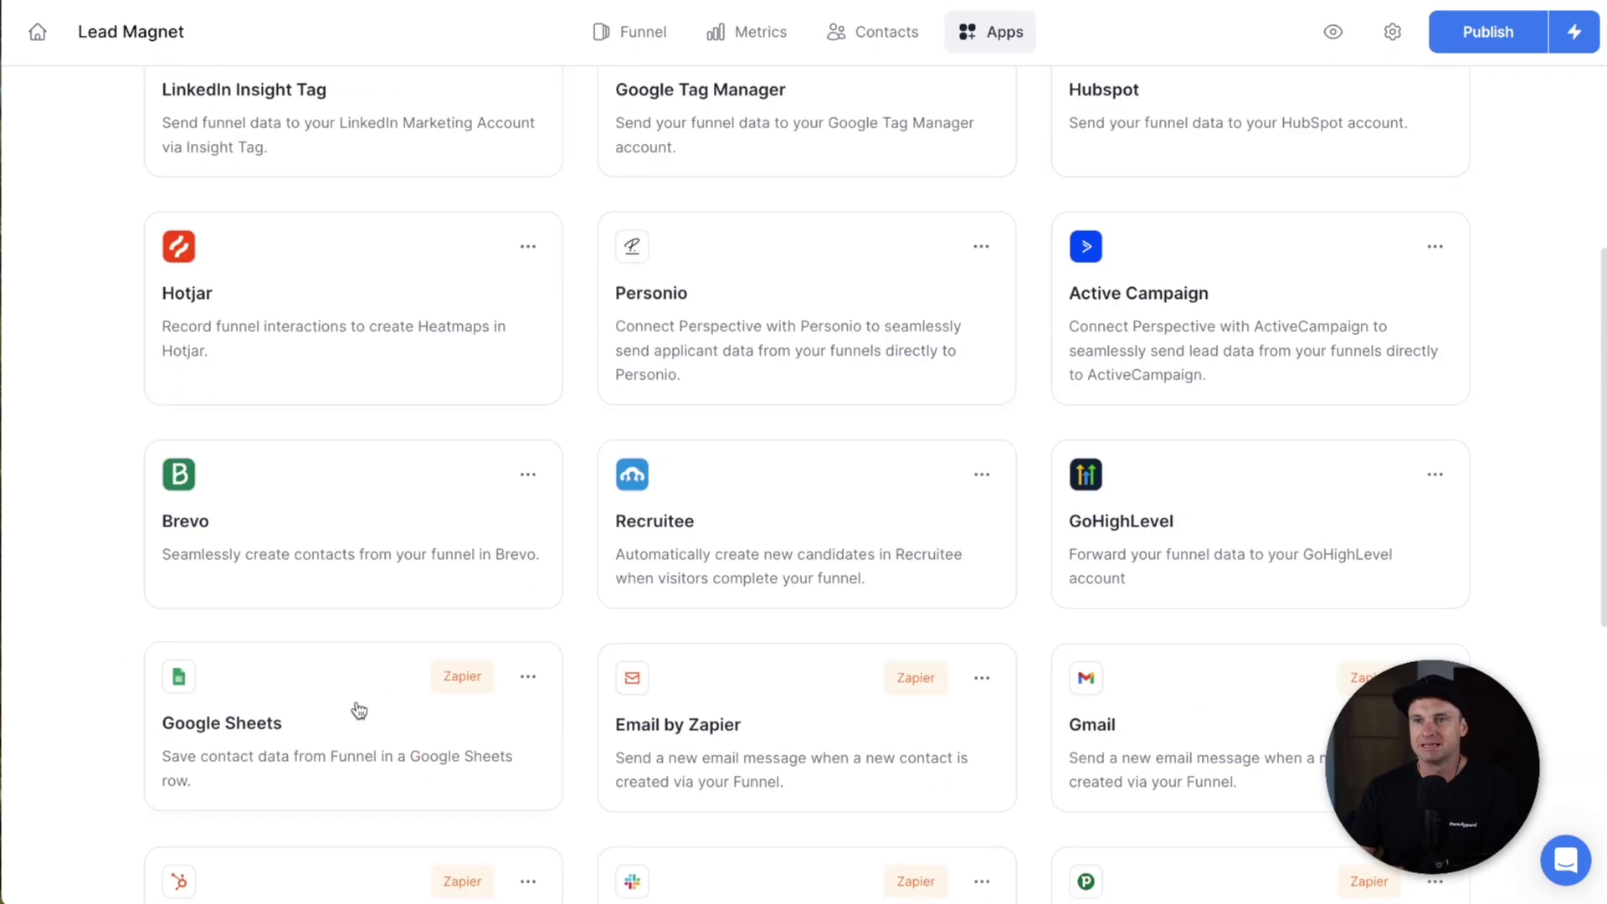
{"action": "scroll", "coordinate": [409, 363], "scroll_direction": "up", "scroll_amount": 6}
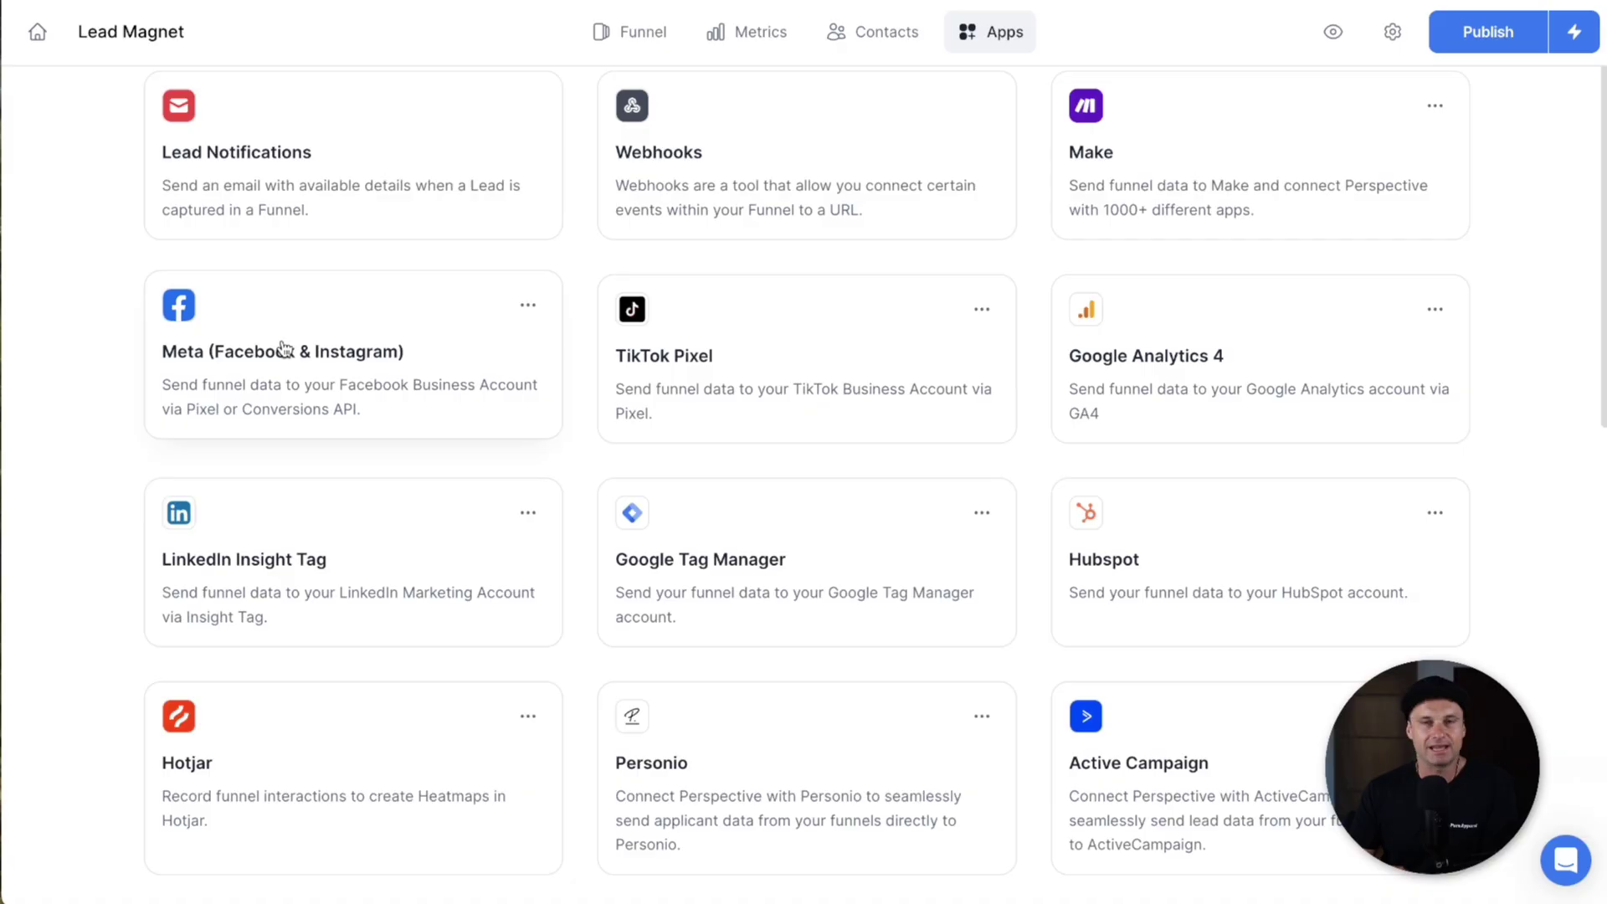
{"action": "scroll", "coordinate": [297, 331], "scroll_direction": "up", "scroll_amount": 2}
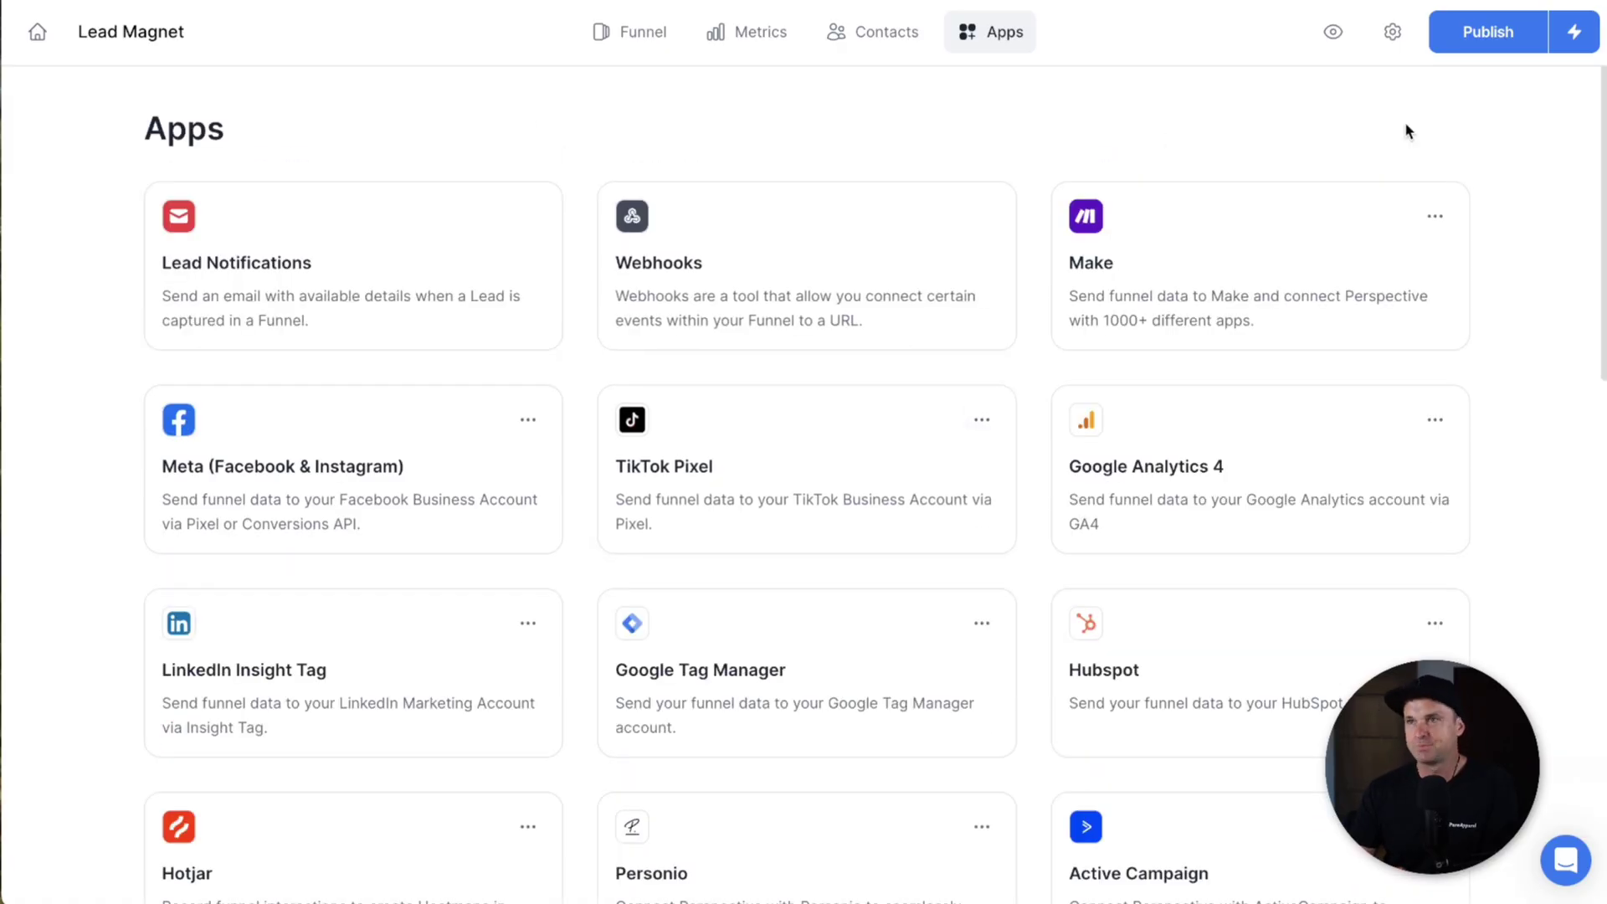